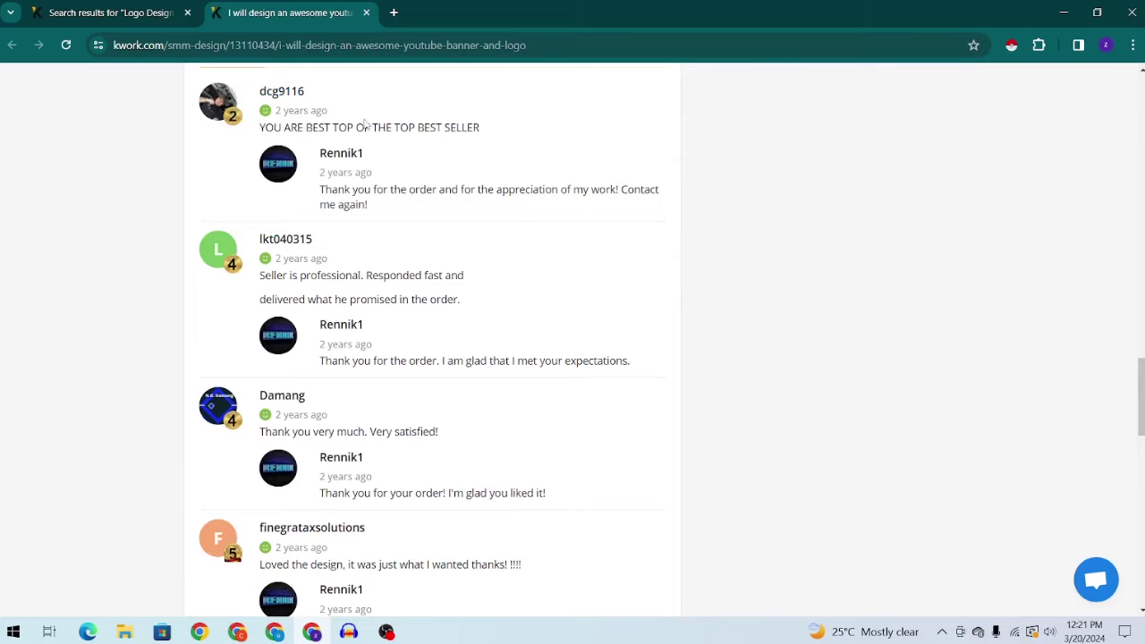
- Look over the buyer reviews and the seller's other kworks on the YouTube banner and logo service page
scroll(268, 252, "down", 8)
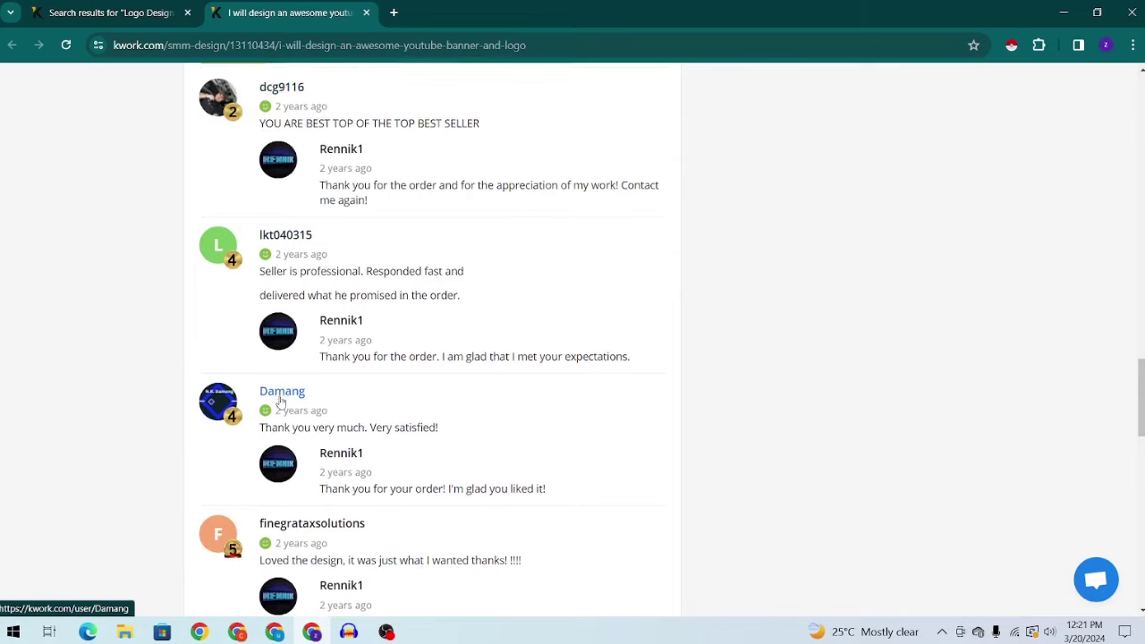
scroll(317, 252, "up", 1)
scroll(316, 252, "down", 2)
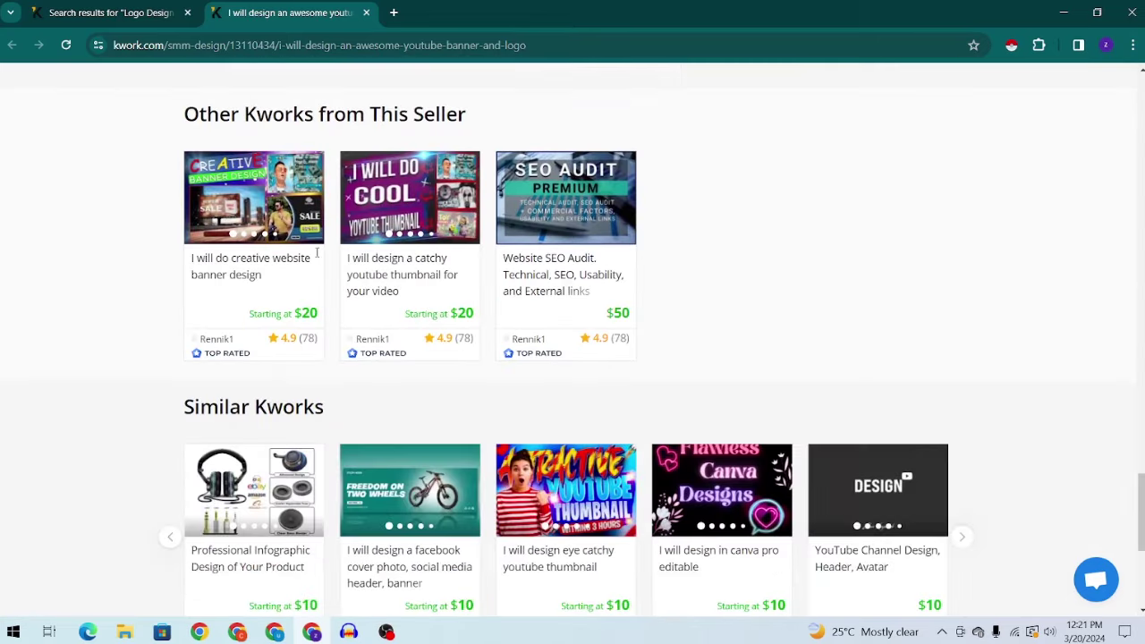
scroll(316, 256, "up", 6)
scroll(328, 281, "up", 5)
- Return to the Logo Design search results and search the services for "mascot logo design" instead
key("ctrl+shift+Tab")
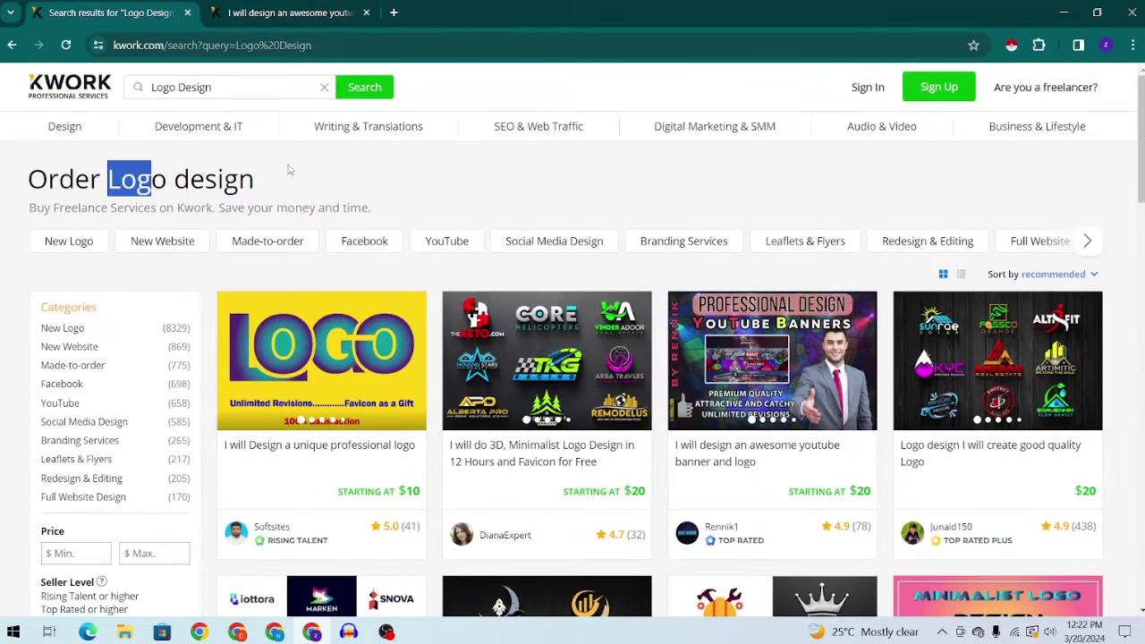
left_click(251, 87)
key("ctrl+a")
key("BackSpace")
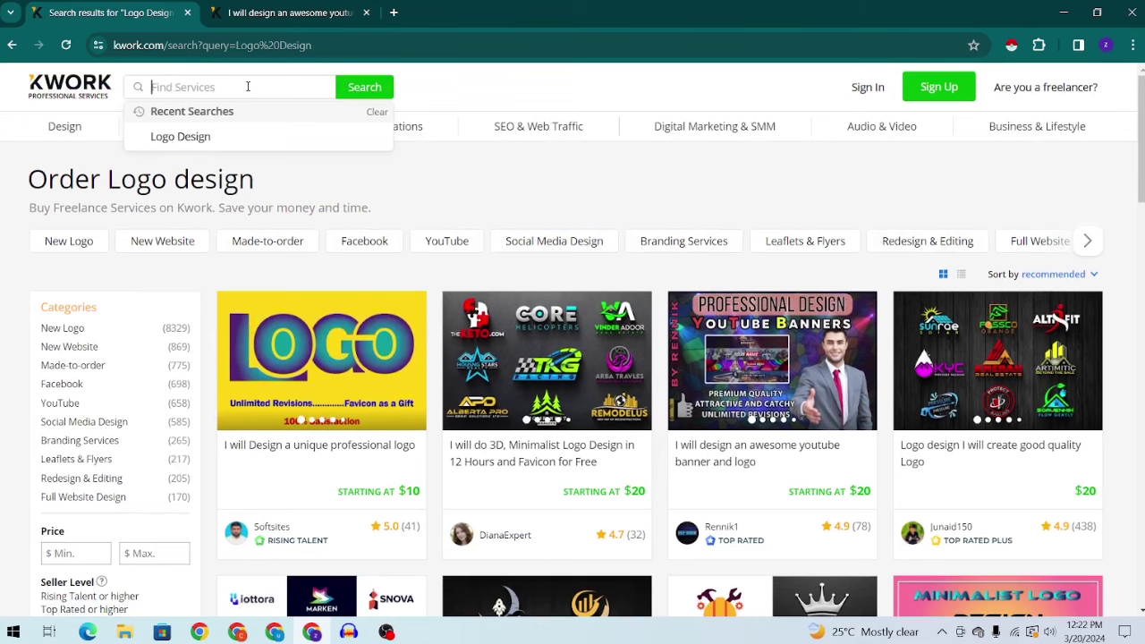
type("mascot logo design")
key("Return")
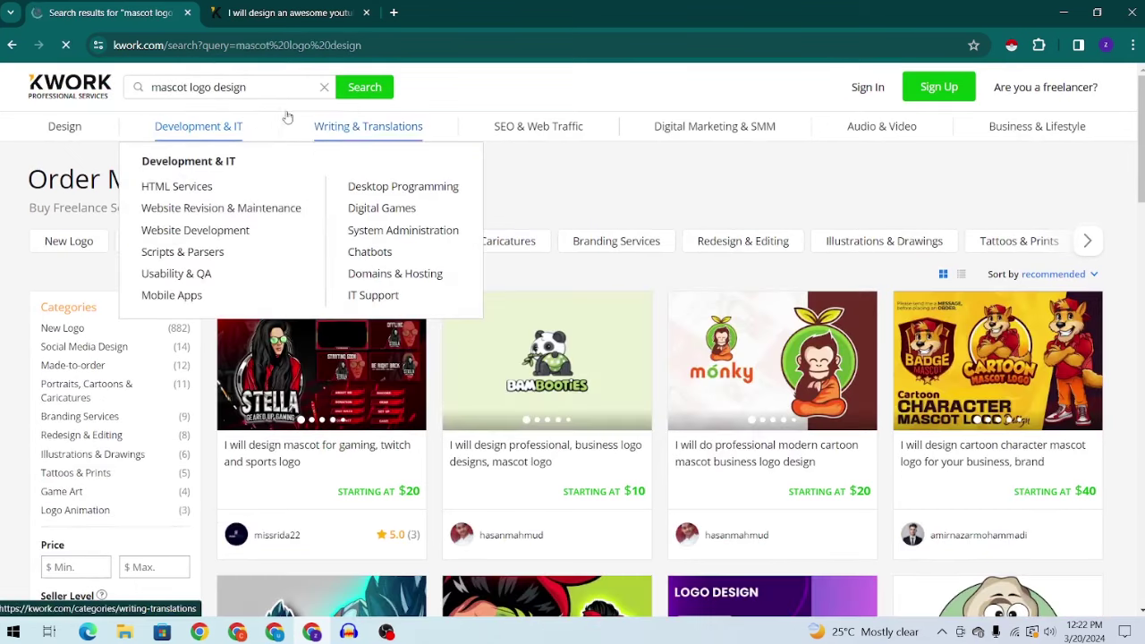
- Browse the mascot logo design results, comparing the services' samples, starting prices, sellers and ratings
scroll(665, 268, "down", 1)
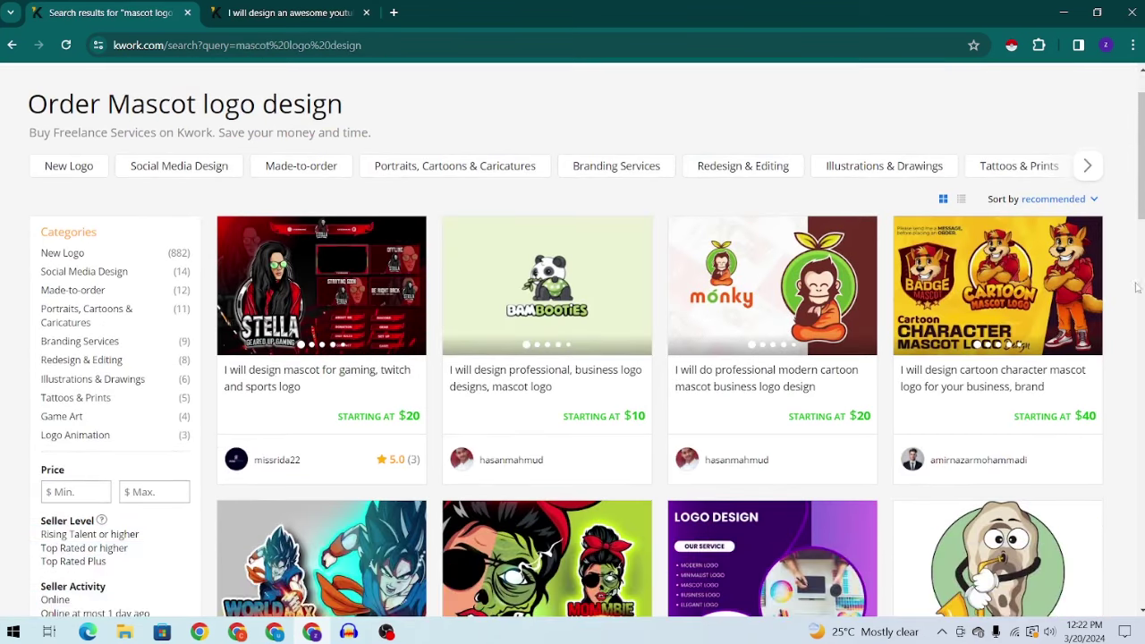
scroll(1072, 420, "down", 3)
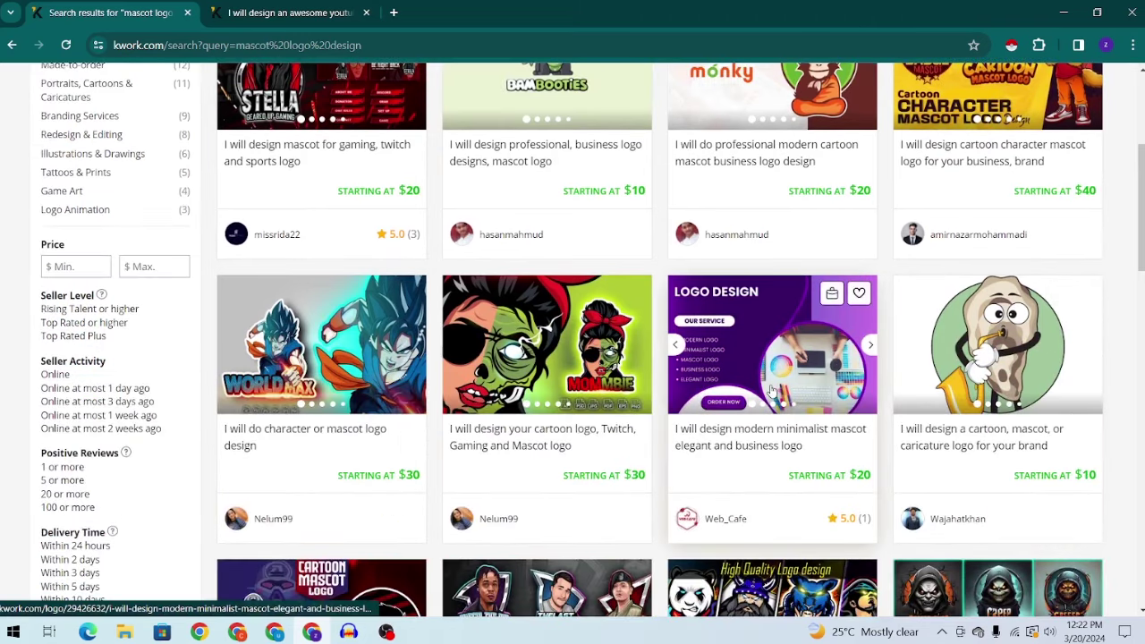
scroll(592, 383, "up", 2)
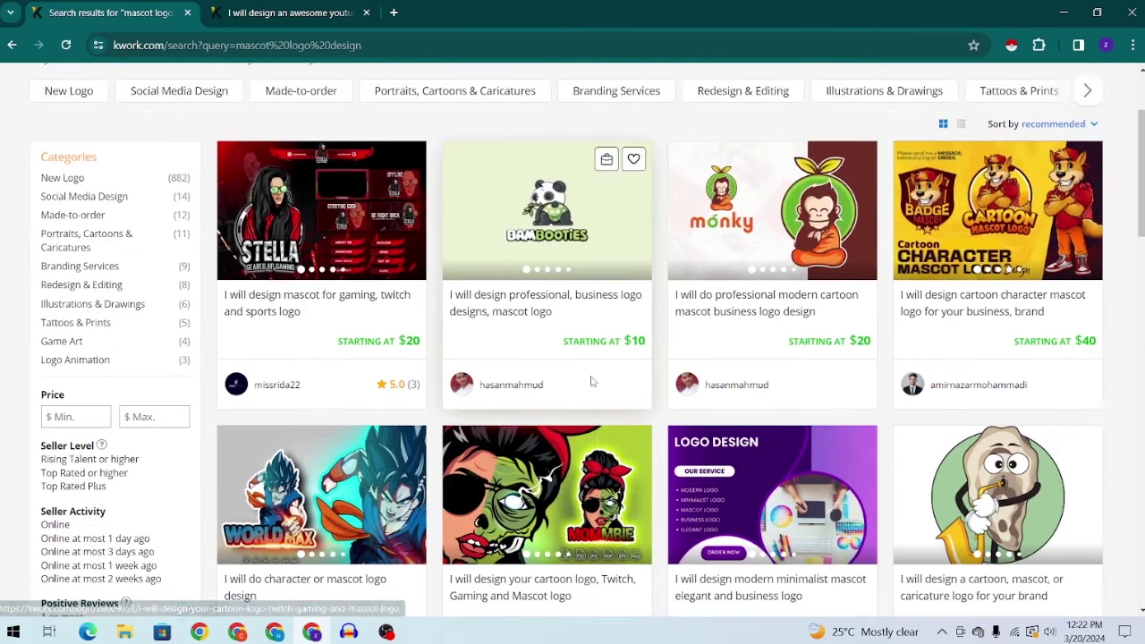
scroll(590, 382, "down", 3)
scroll(590, 382, "down", 6)
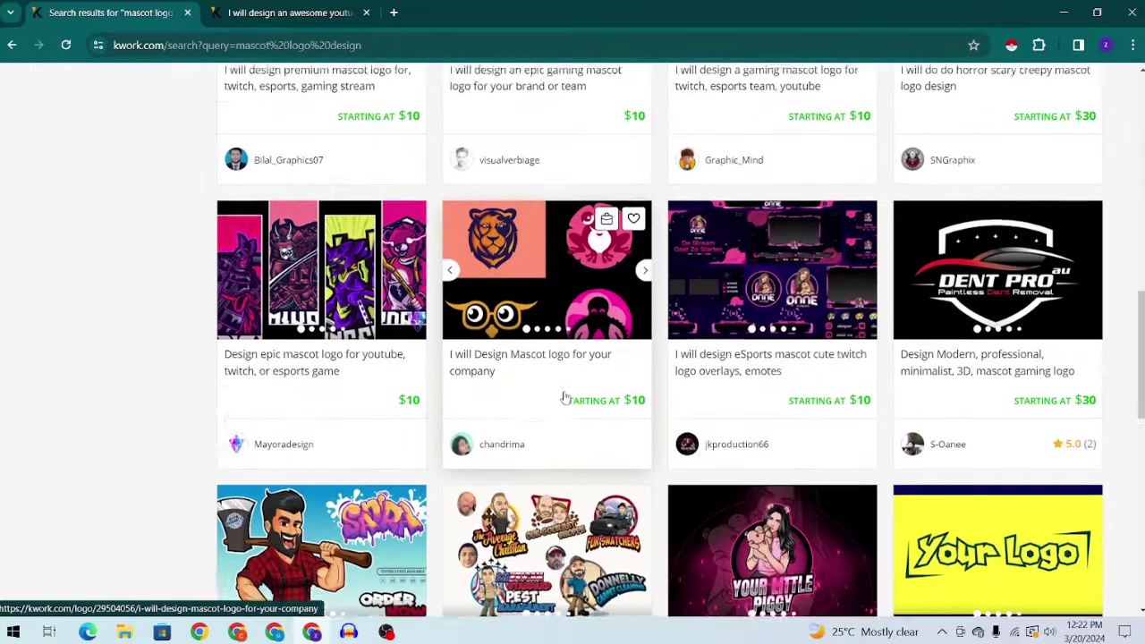
scroll(563, 396, "down", 6)
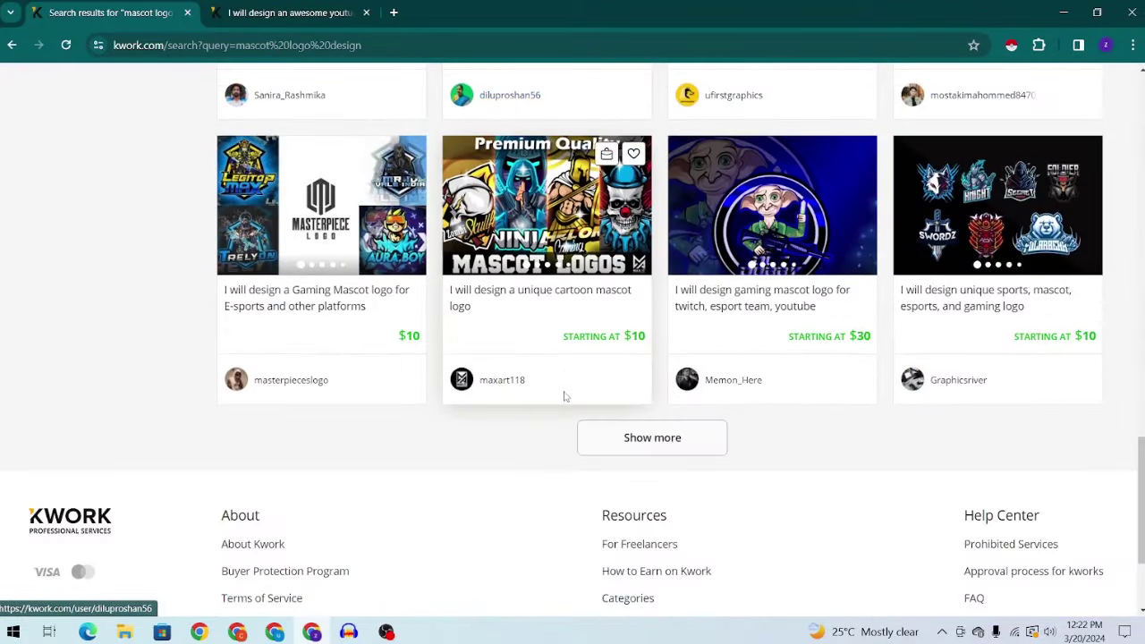
scroll(563, 396, "up", 10)
scroll(563, 396, "up", 6)
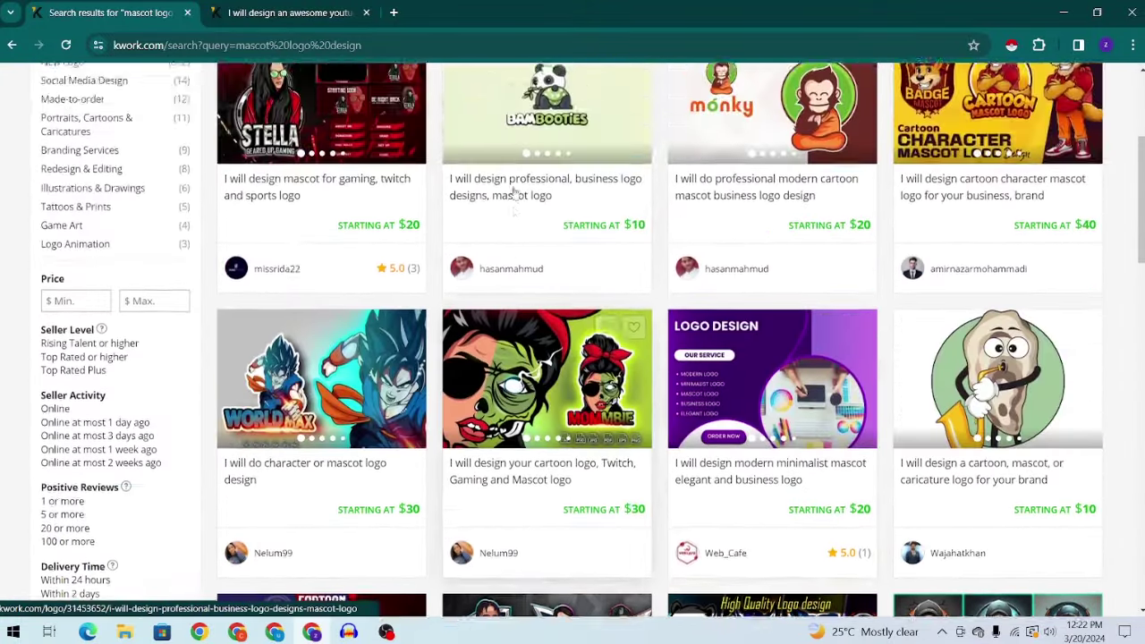
scroll(346, 368, "up", 2)
scroll(914, 277, "down", 6)
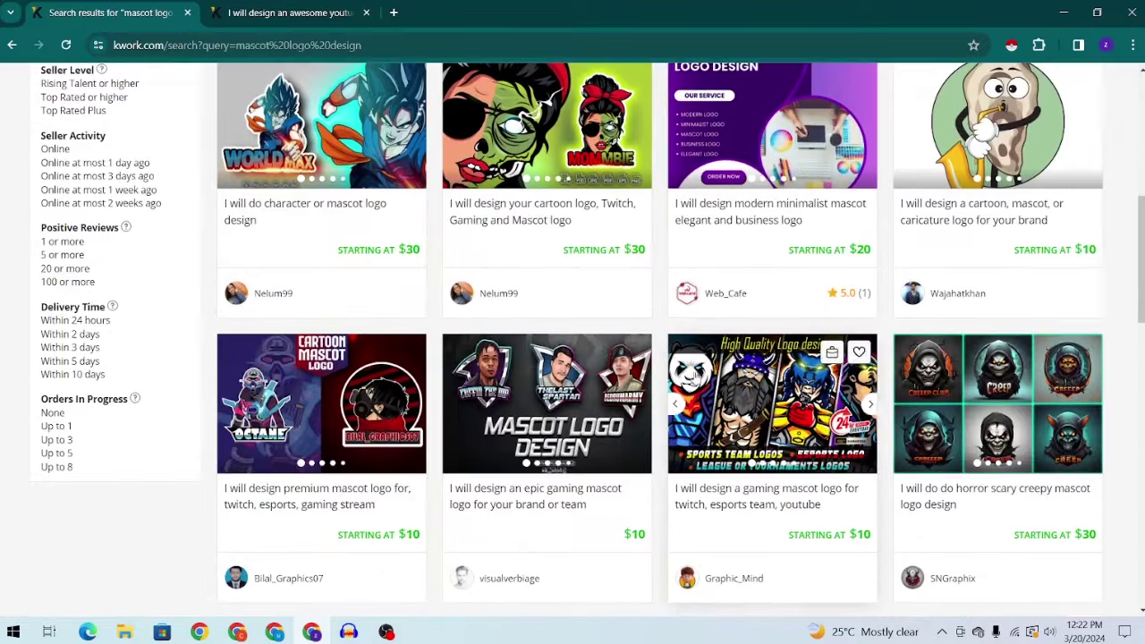
scroll(646, 403, "down", 6)
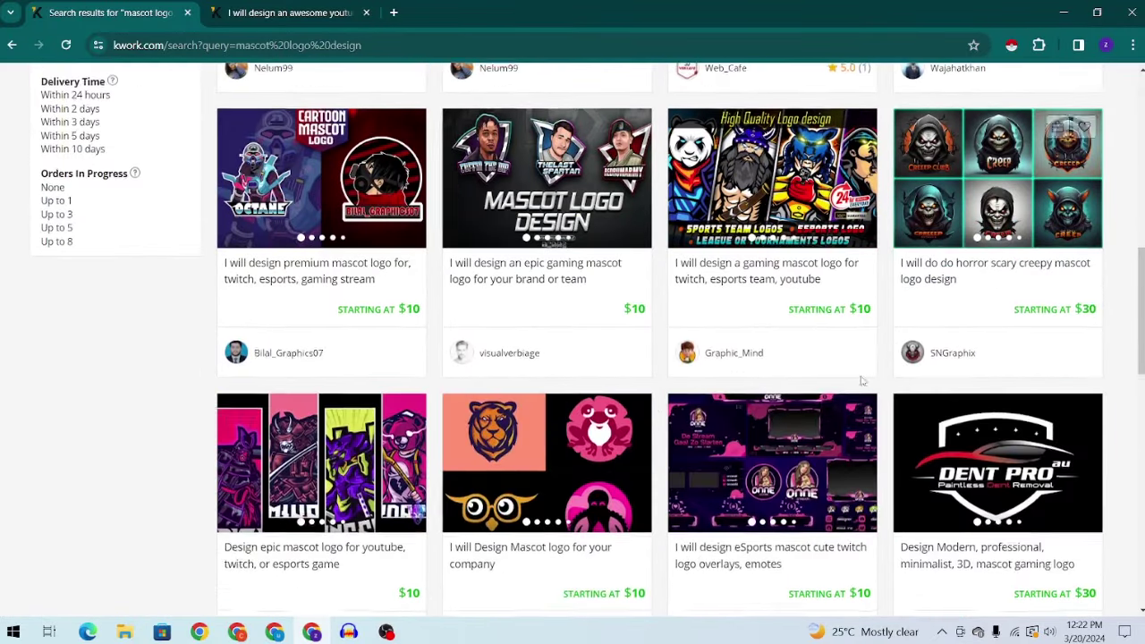
scroll(646, 402, "up", 8)
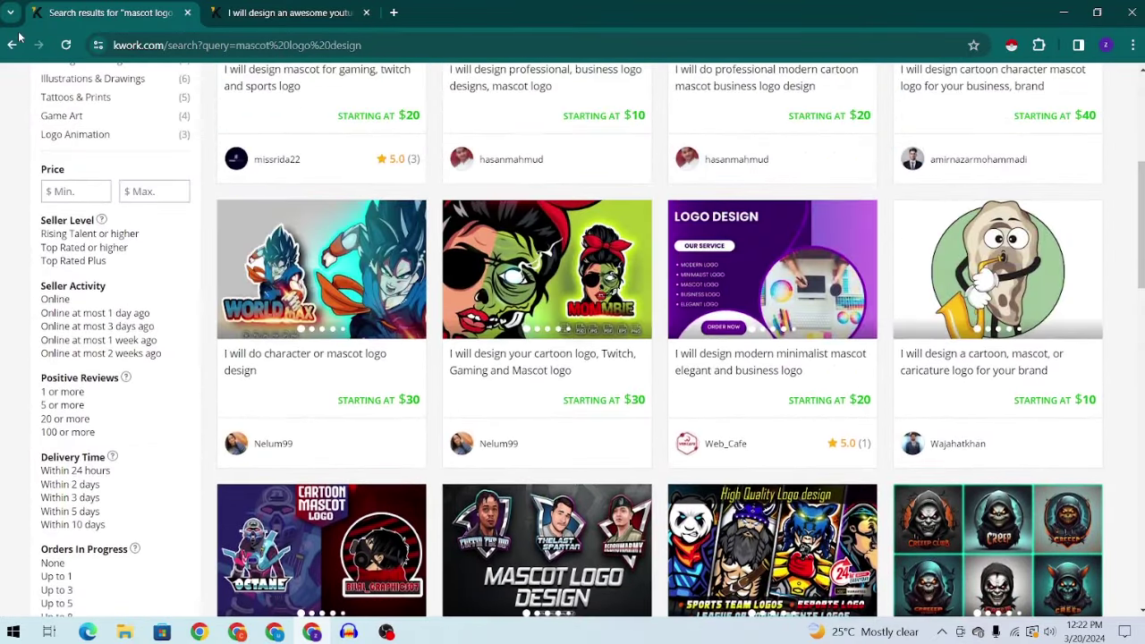
- Go back to the Logo Design results and examine the listed services, prices and seller ratings
left_click(13, 43)
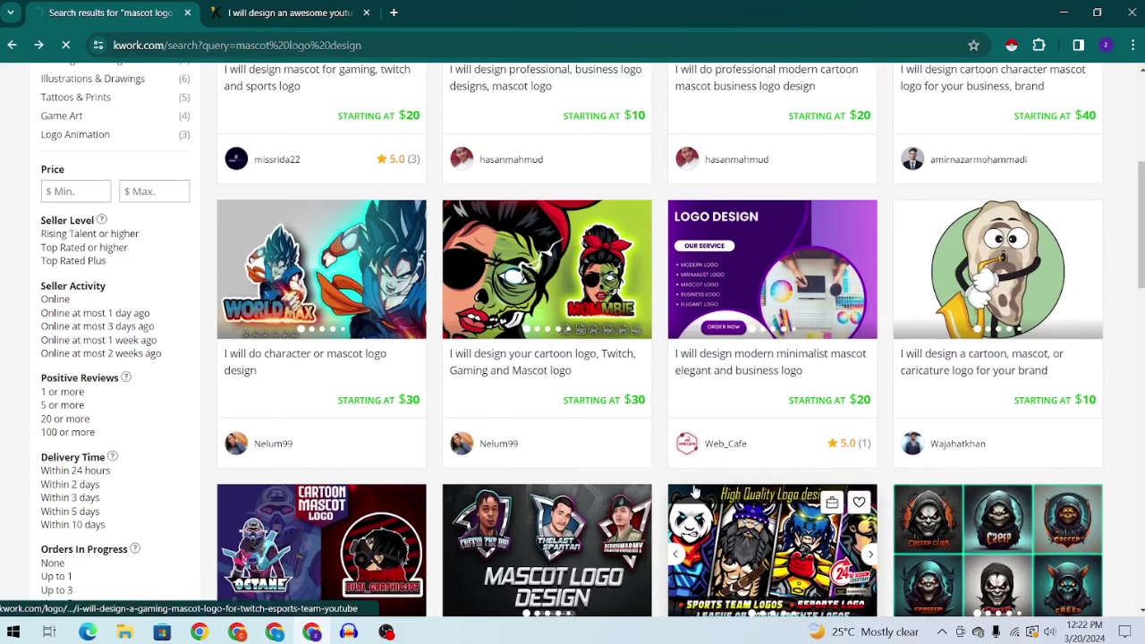
scroll(695, 491, "down", 2)
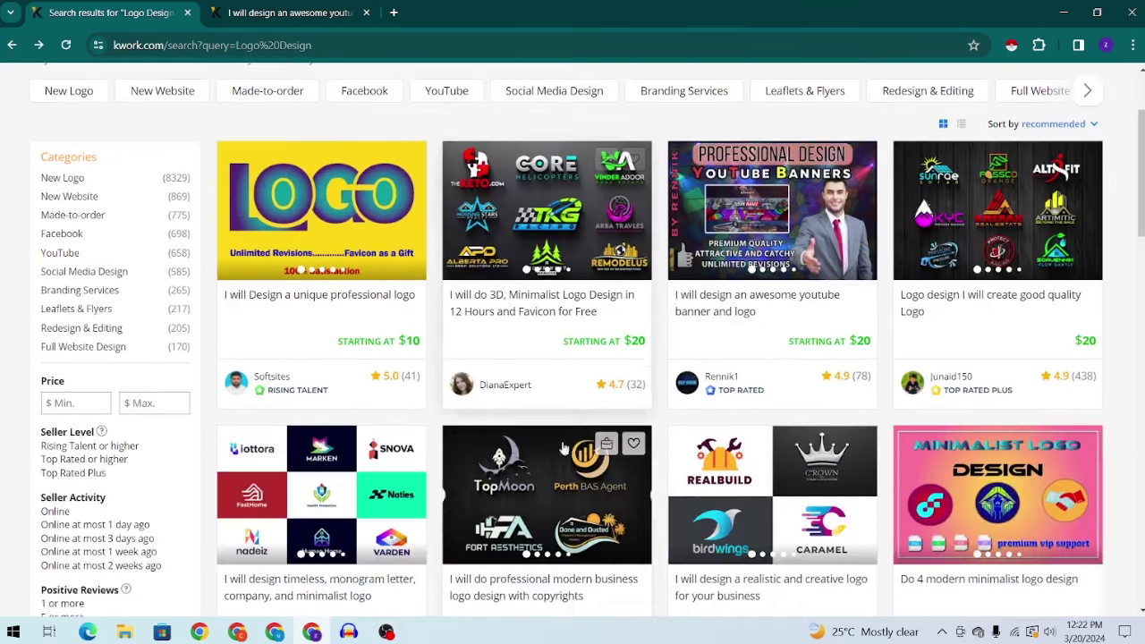
scroll(656, 257, "down", 3)
scroll(655, 256, "down", 8)
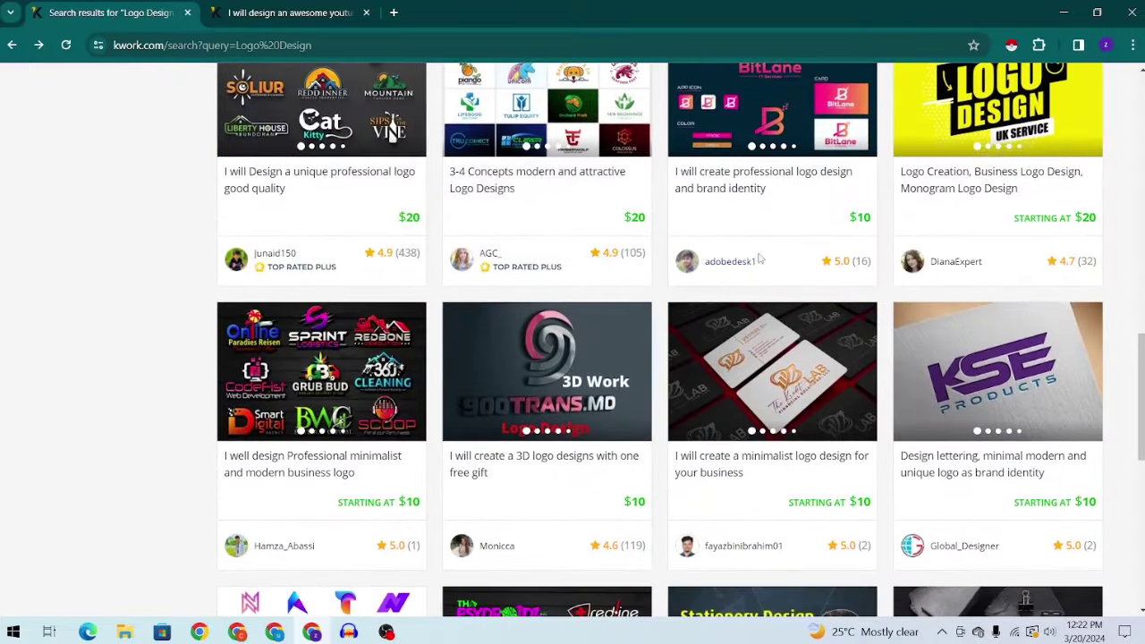
scroll(626, 295, "down", 5)
scroll(704, 300, "up", 11)
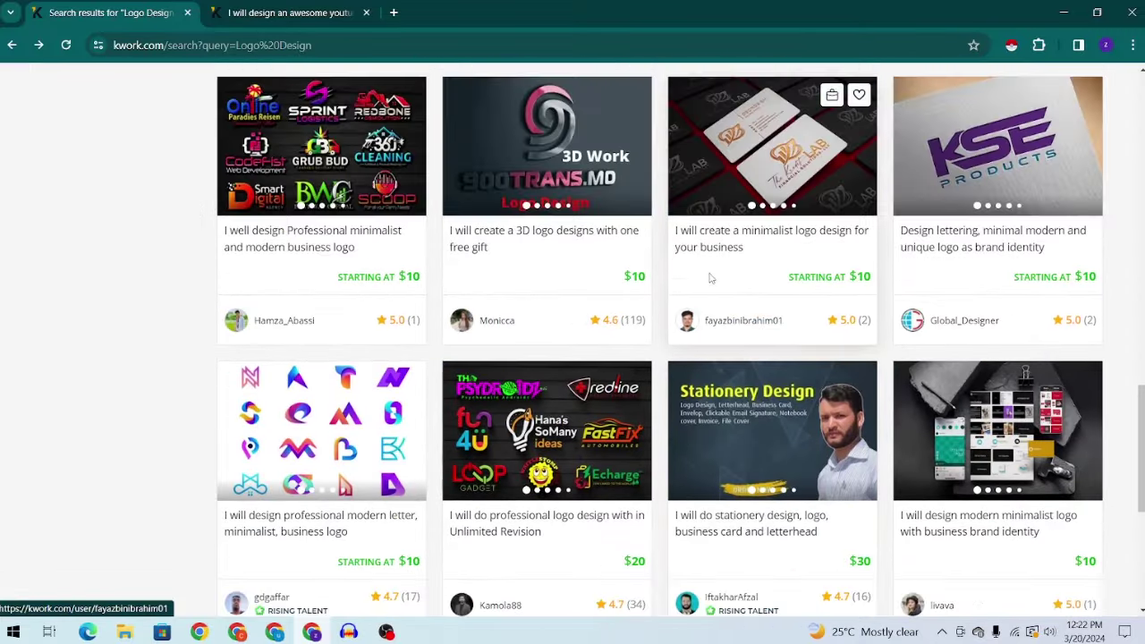
scroll(709, 278, "up", 8)
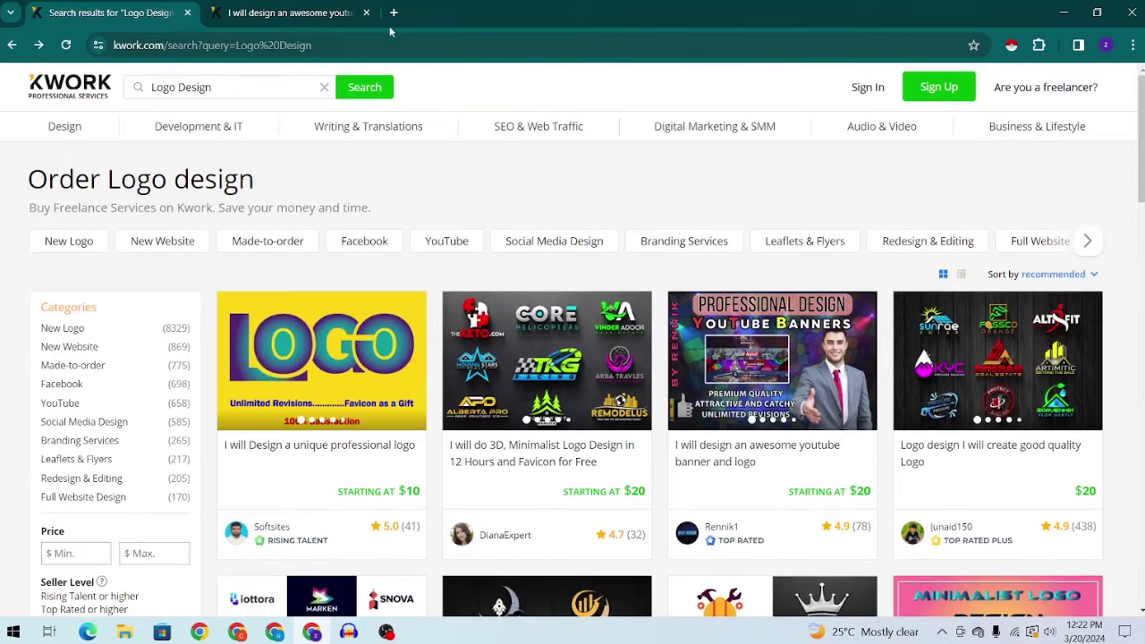
- Close the YouTube banner and logo service page and return to the Kwork homepage
left_click(360, 12)
left_click(366, 12)
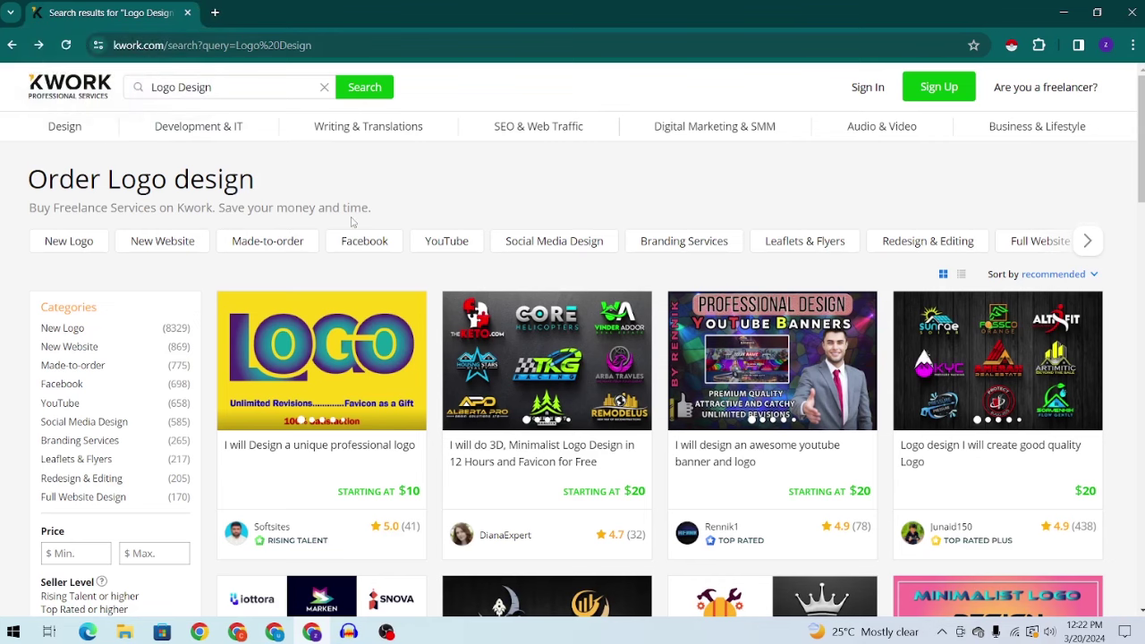
scroll(230, 100, "down", 5)
scroll(230, 100, "up", 5)
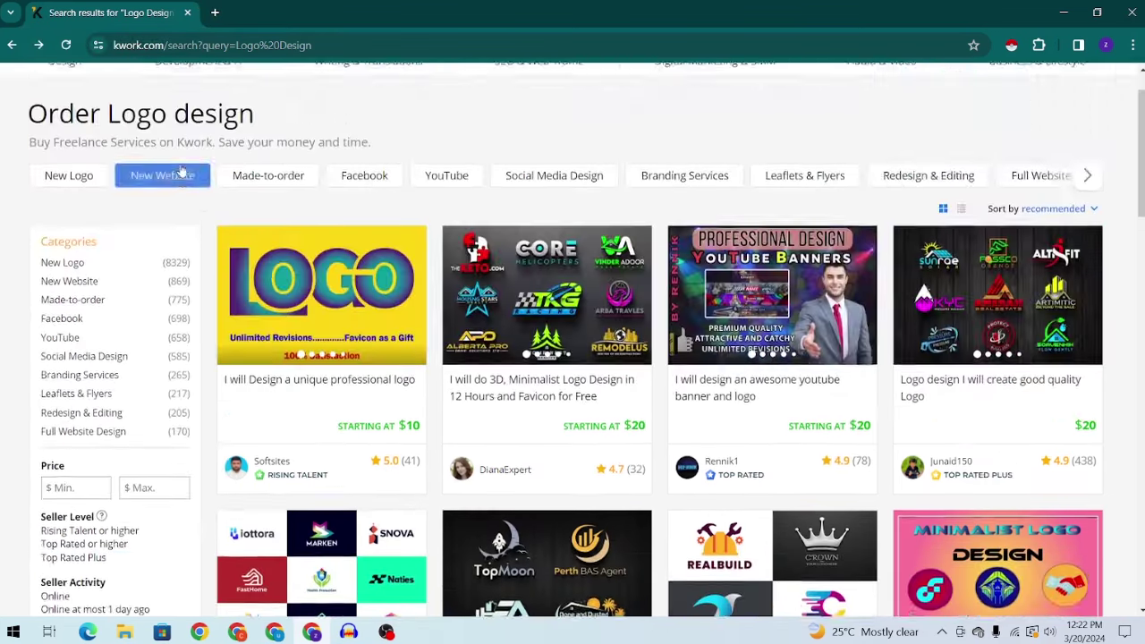
left_click(80, 90)
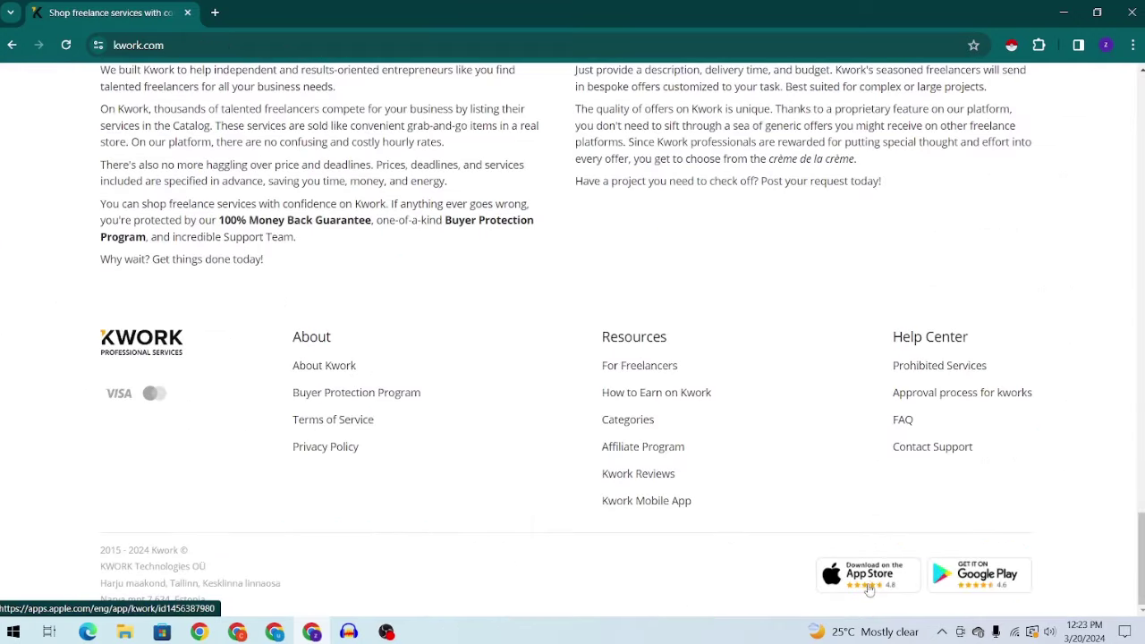
- Open the Kwork app's App Store and Google Play pages from the homepage footer and close both of them
left_click(962, 567)
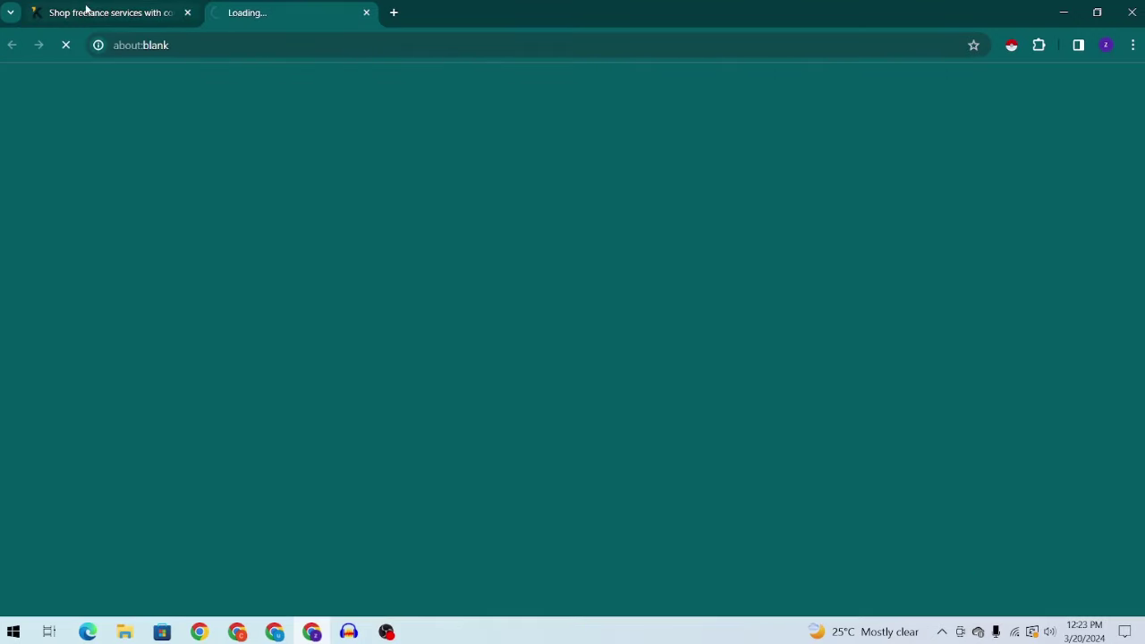
left_click(84, 10)
left_click(901, 595)
left_click(452, 4)
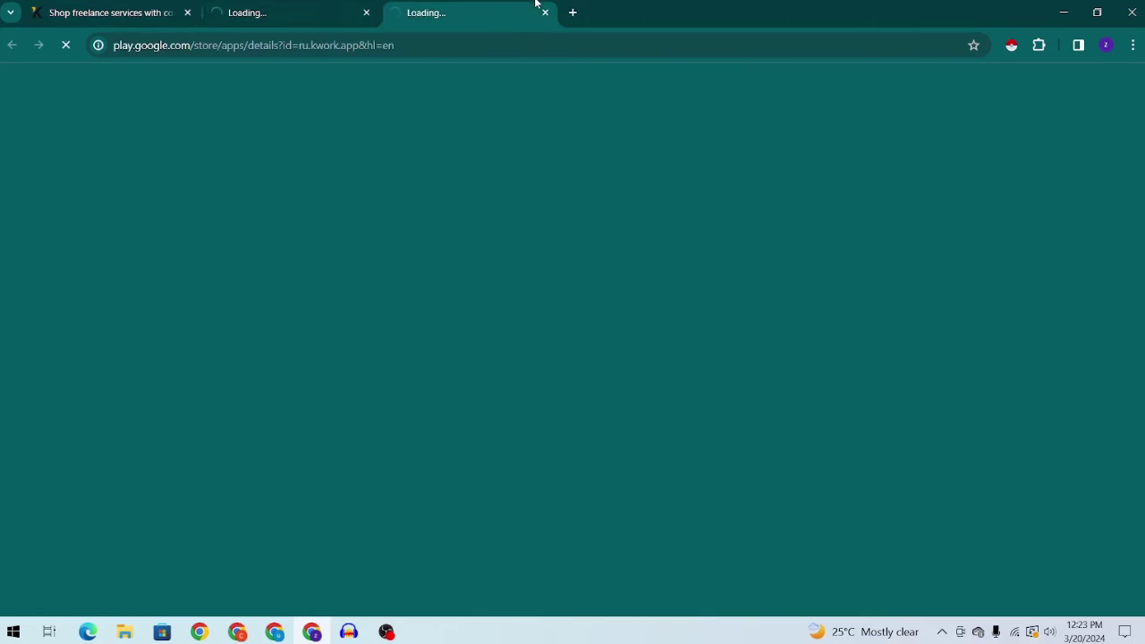
left_click(298, 4)
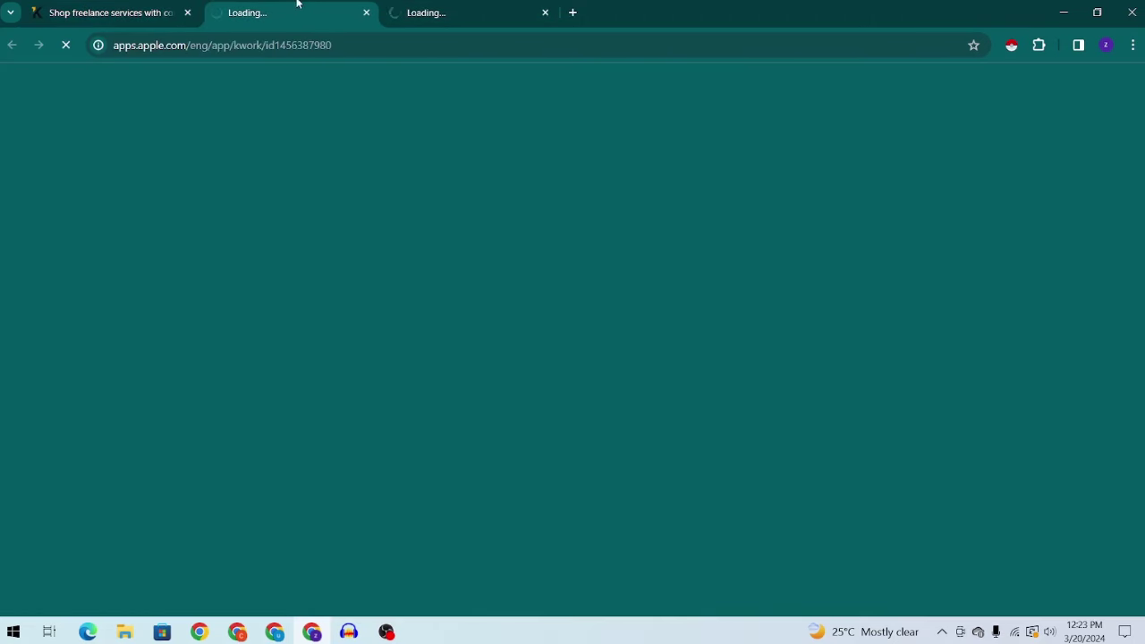
left_click(544, 12)
left_click(367, 12)
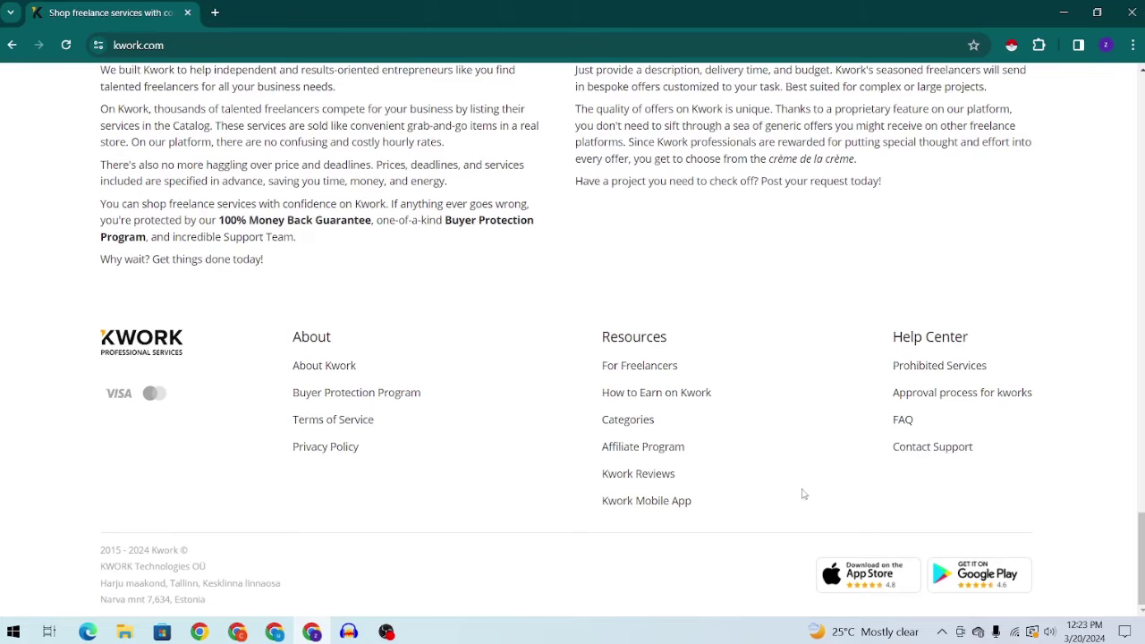
- Try to open the Affiliate Program page and look over the homepage's search area and service catalog
left_click(643, 446)
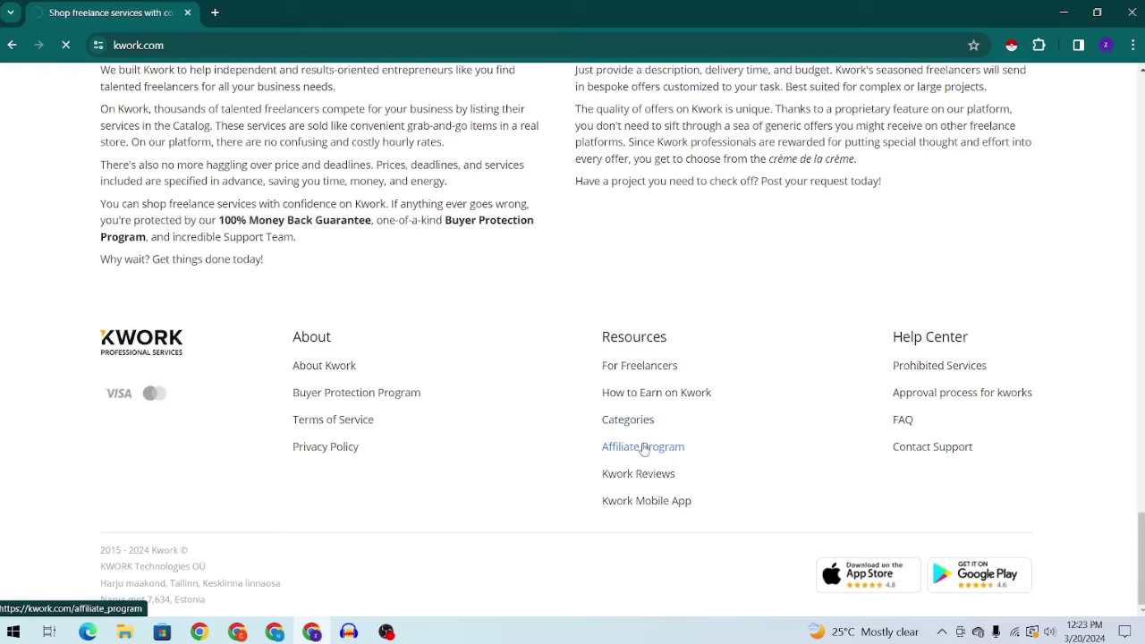
scroll(635, 451, "up", 15)
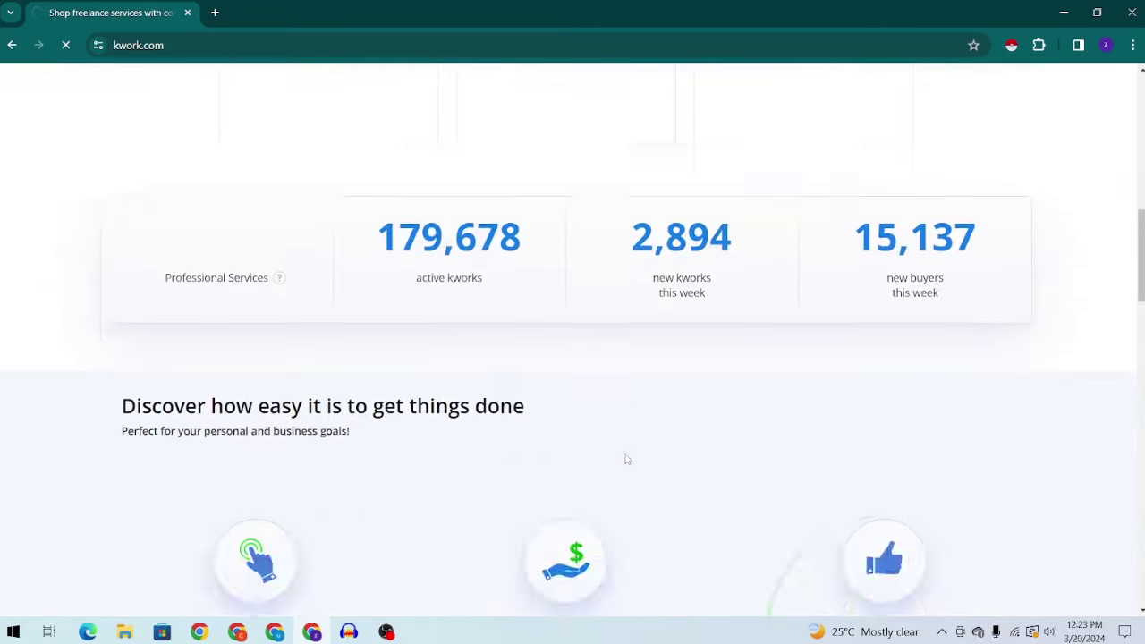
scroll(626, 458, "up", 10)
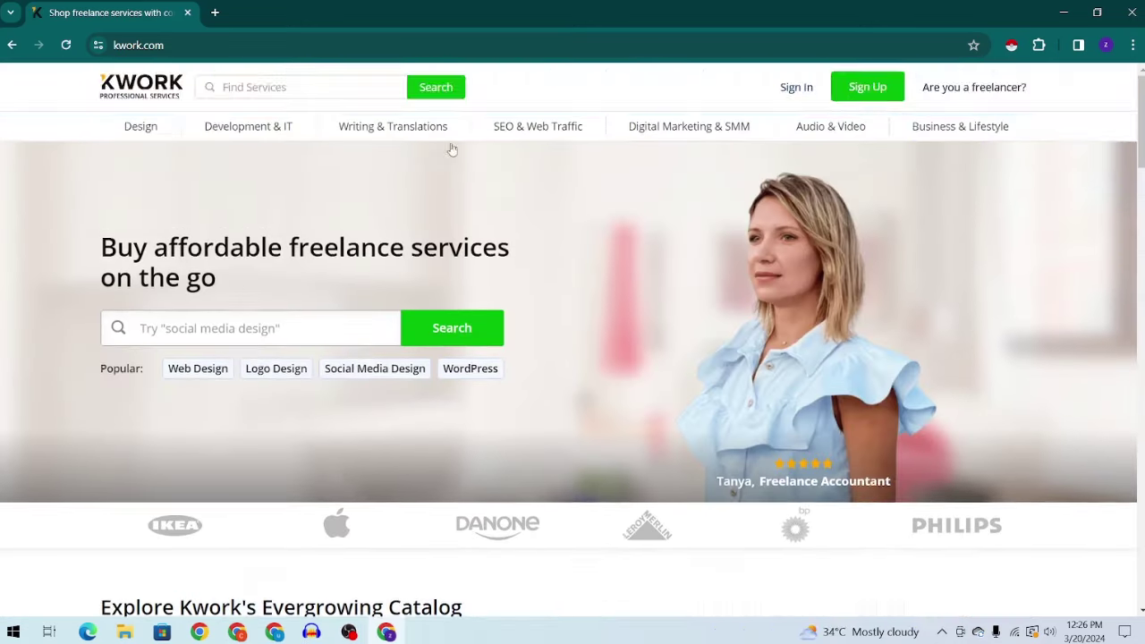
scroll(463, 146, "down", 3)
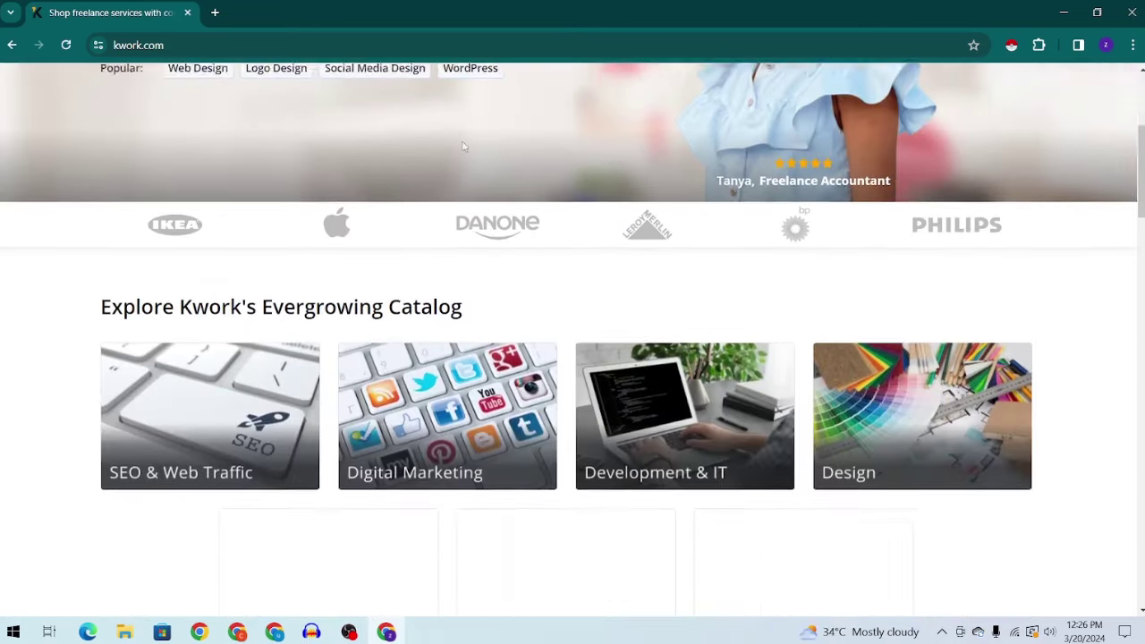
scroll(463, 146, "up", 3)
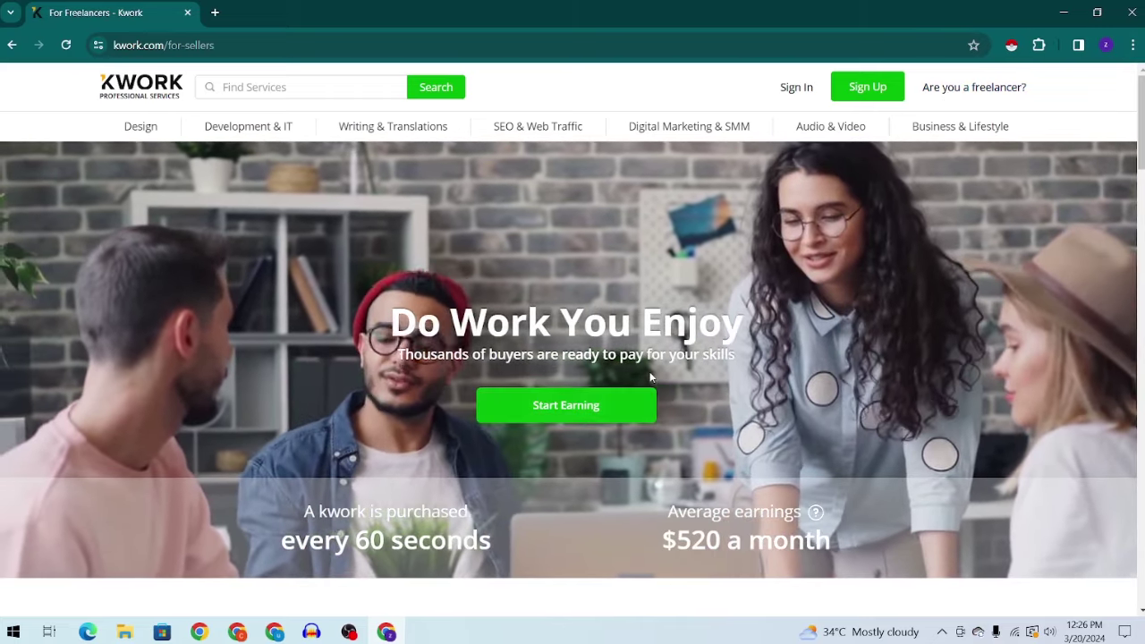
- Start earning from the For Freelancers page by opening the sign-up form and choosing the Seller account type
left_click(648, 398)
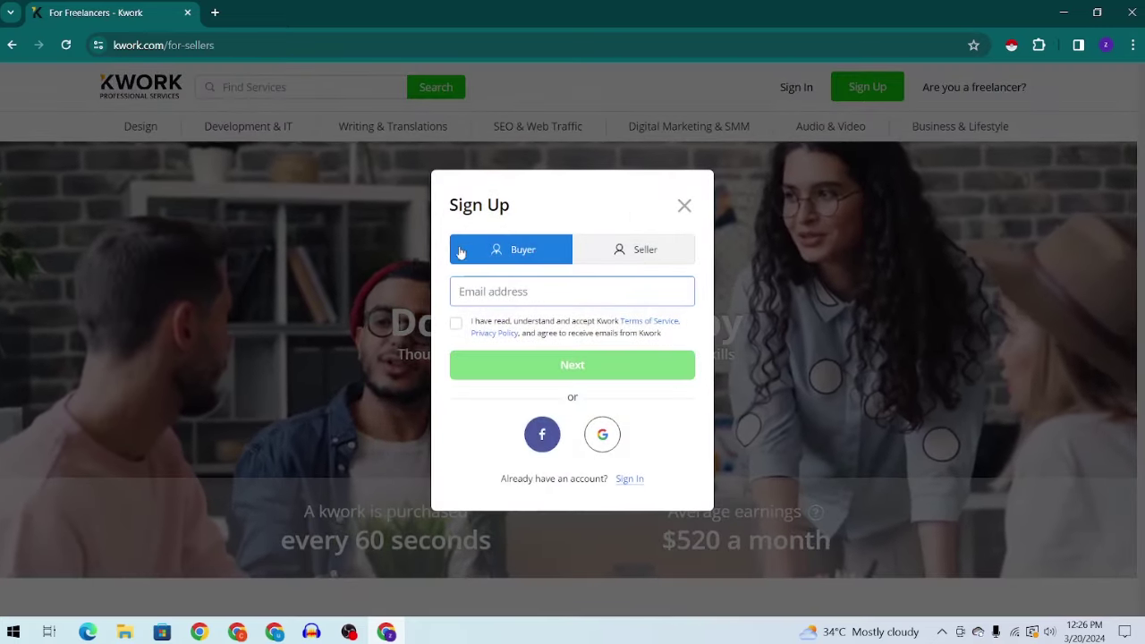
left_click(633, 248)
left_click(529, 252)
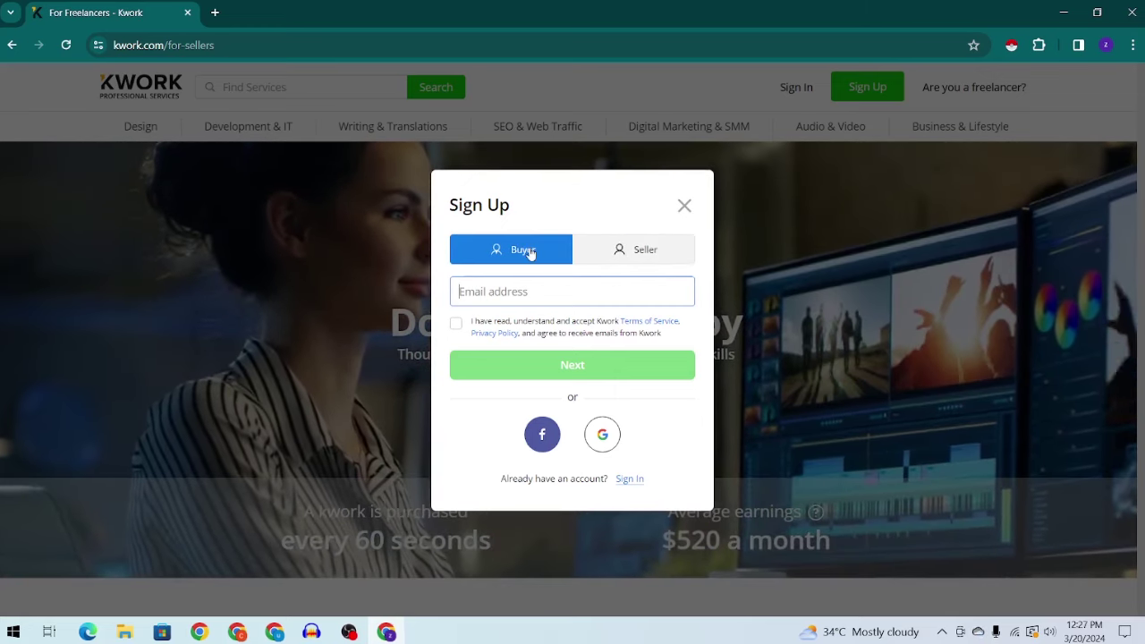
left_click(611, 255)
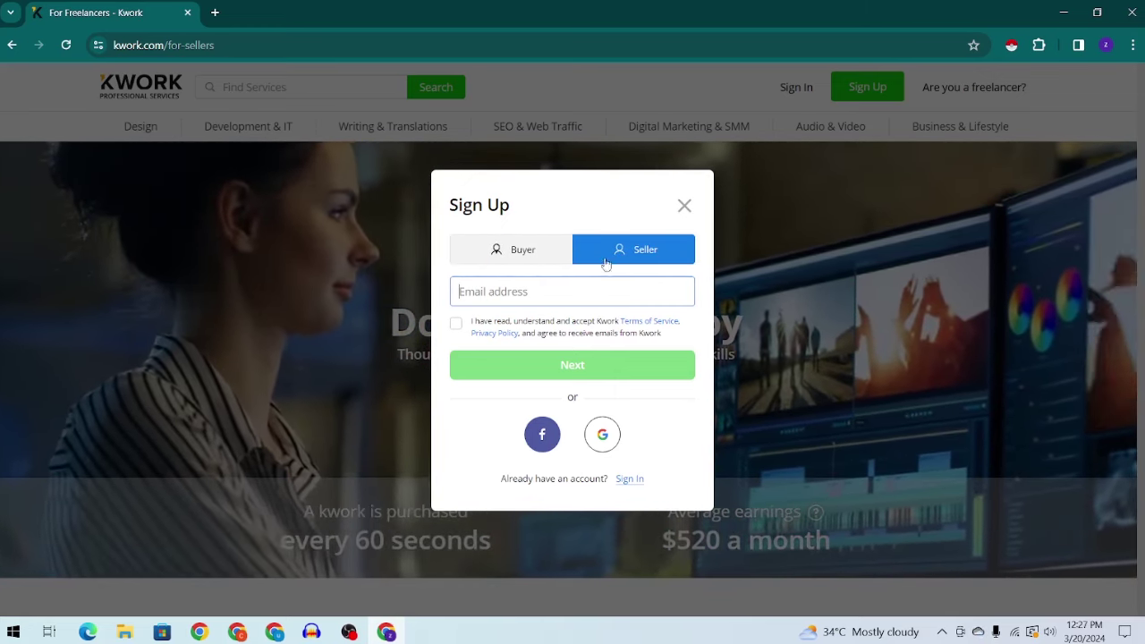
left_click(455, 323)
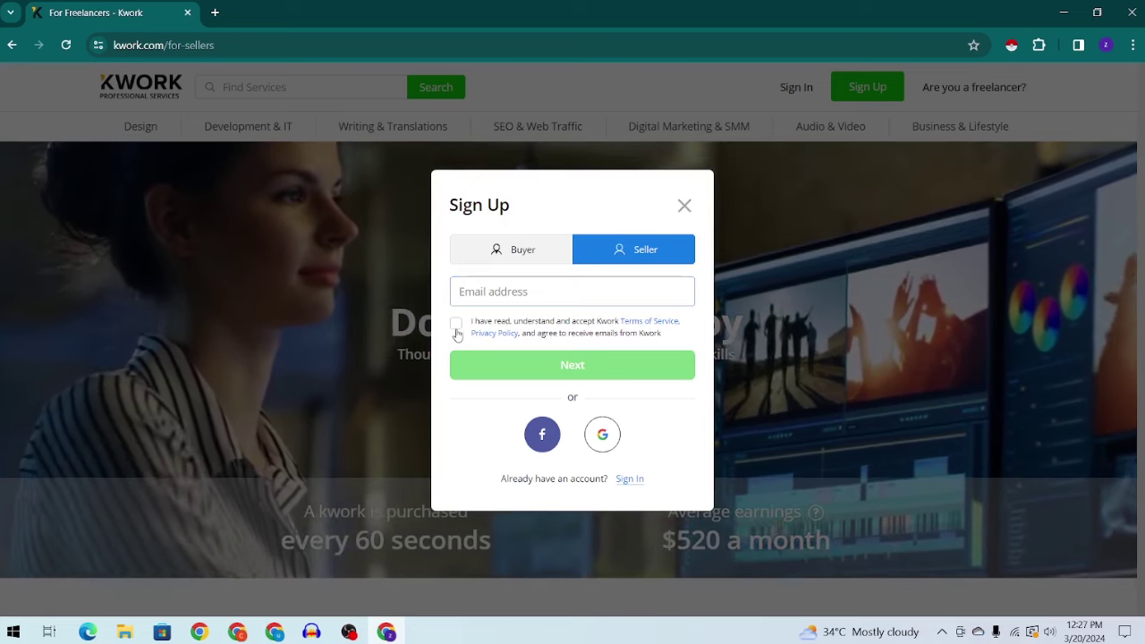
- Submit the seller's email address in the sign-up form and remove the trailing digits from the suggested username
left_click(526, 298)
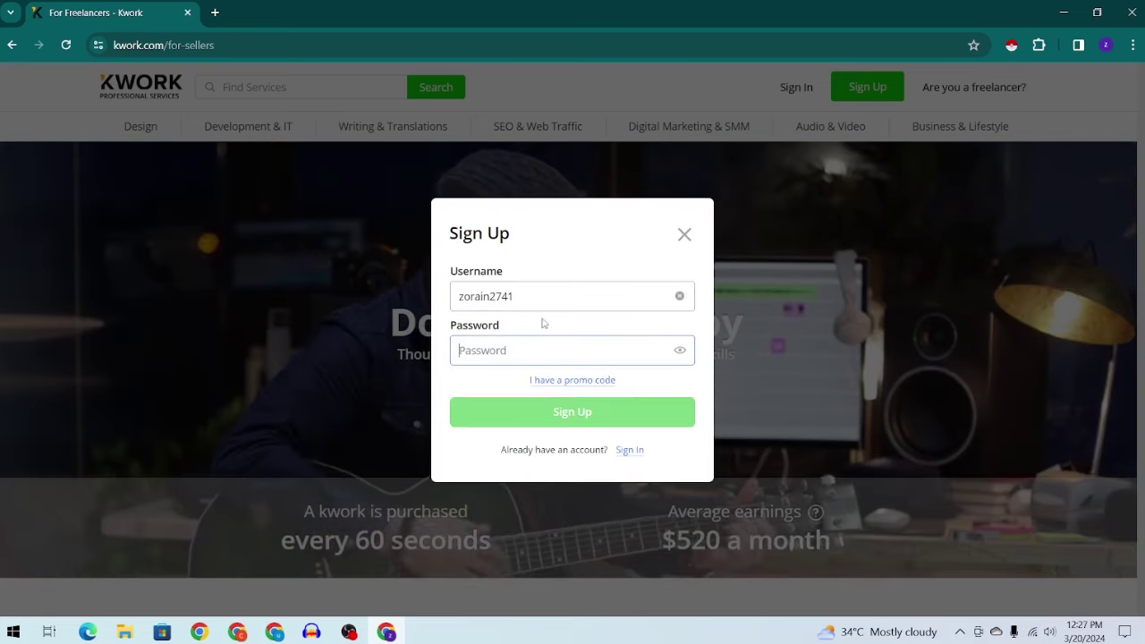
left_click(527, 300)
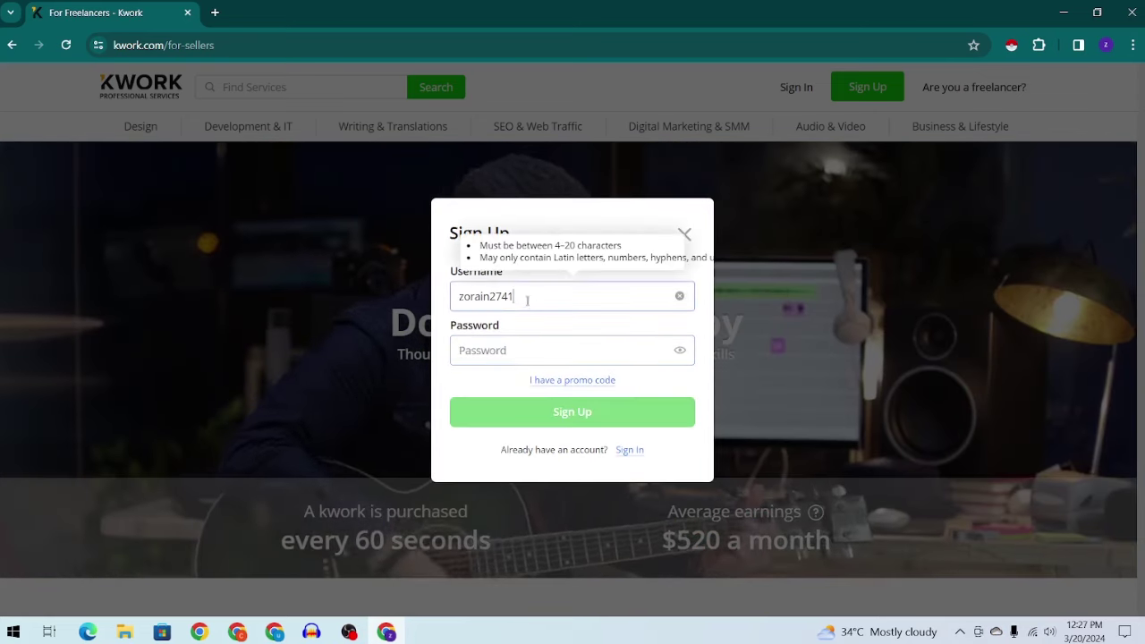
double_click(528, 301)
left_click_drag(539, 289, 491, 298)
key("BackSpace")
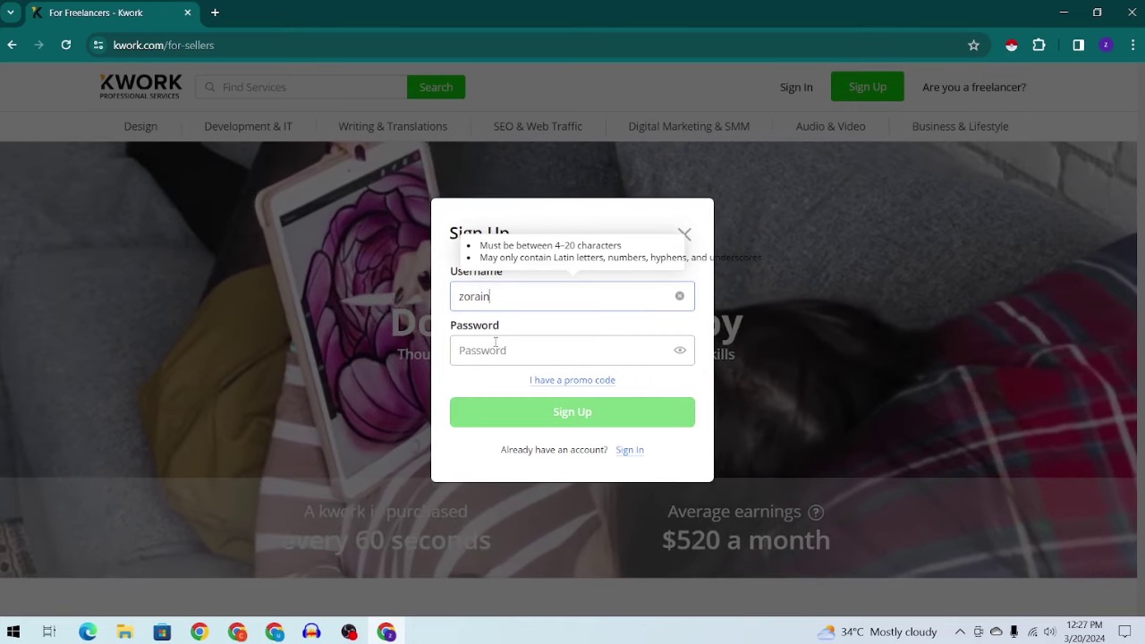
- Enter the account password and submit the sign-up form to create the seller account
left_click(496, 349)
key("ctrl+v")
left_click(524, 407)
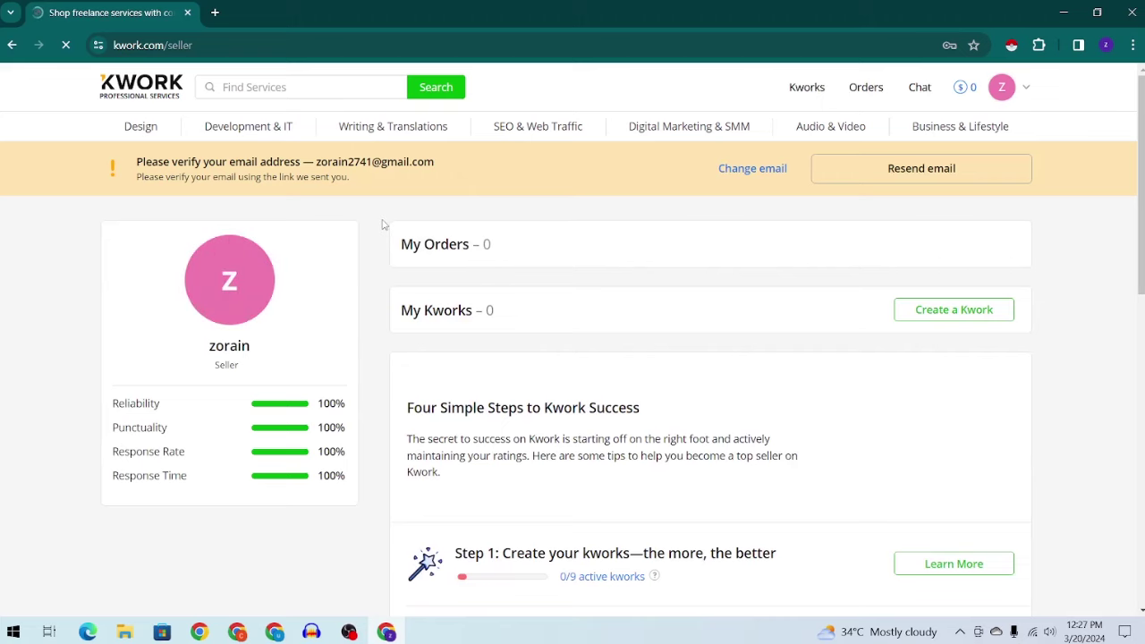
- Look over the seller dashboard, including the profile ratings, My Orders, My Kworks and the Four Simple Steps to Kwork Success
scroll(356, 320, "down", 3)
scroll(250, 450, "up", 3)
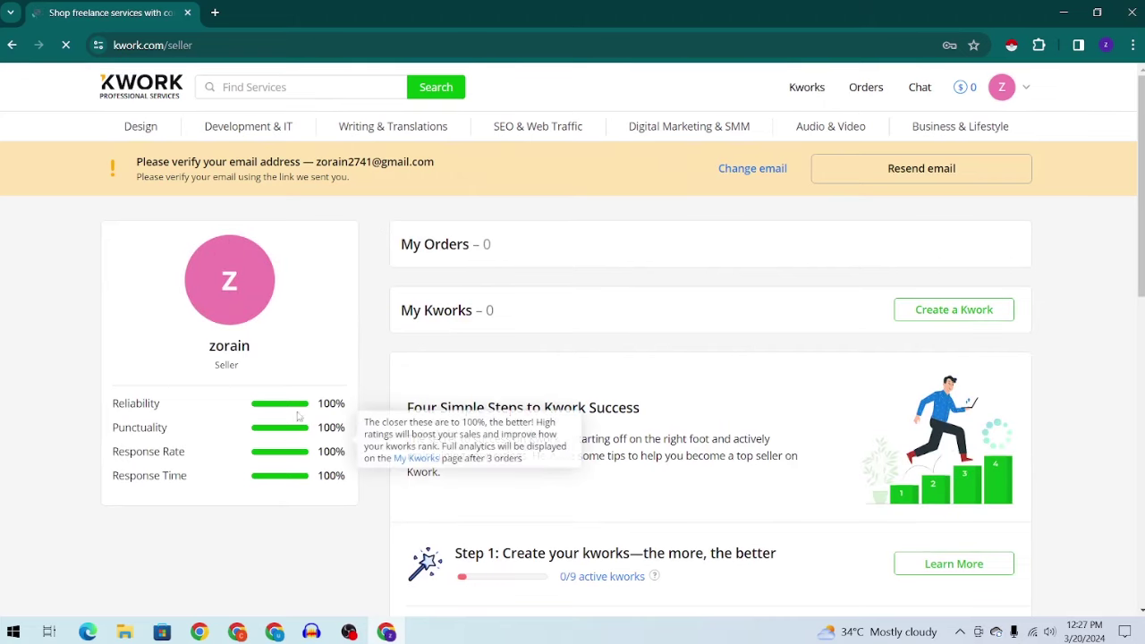
scroll(298, 414, "down", 3)
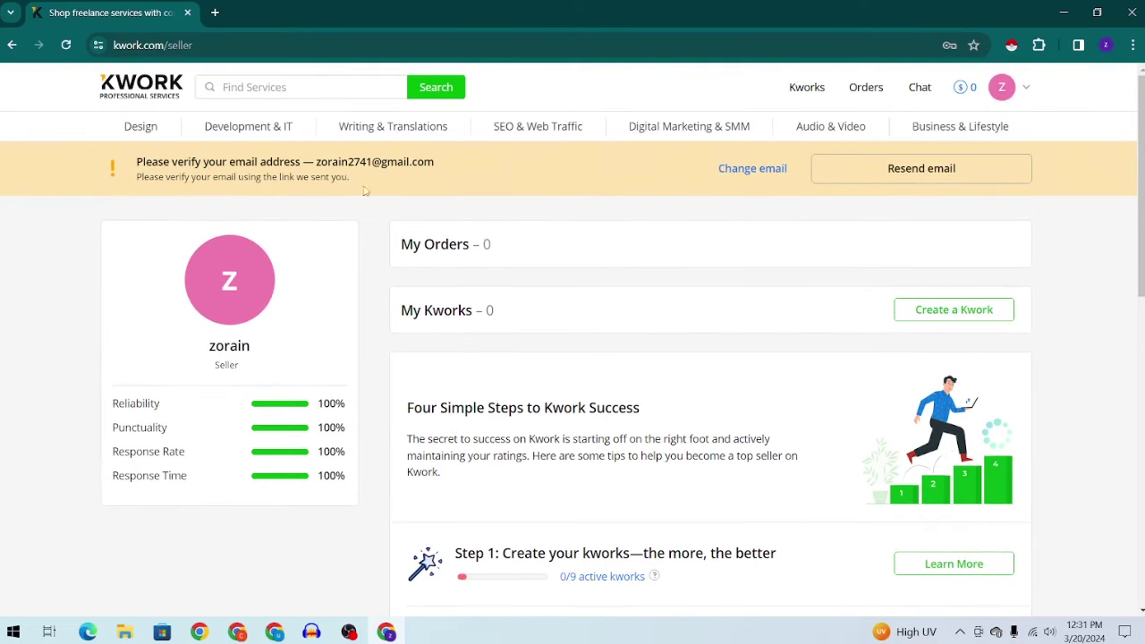
scroll(371, 188, "down", 2)
scroll(367, 187, "up", 2)
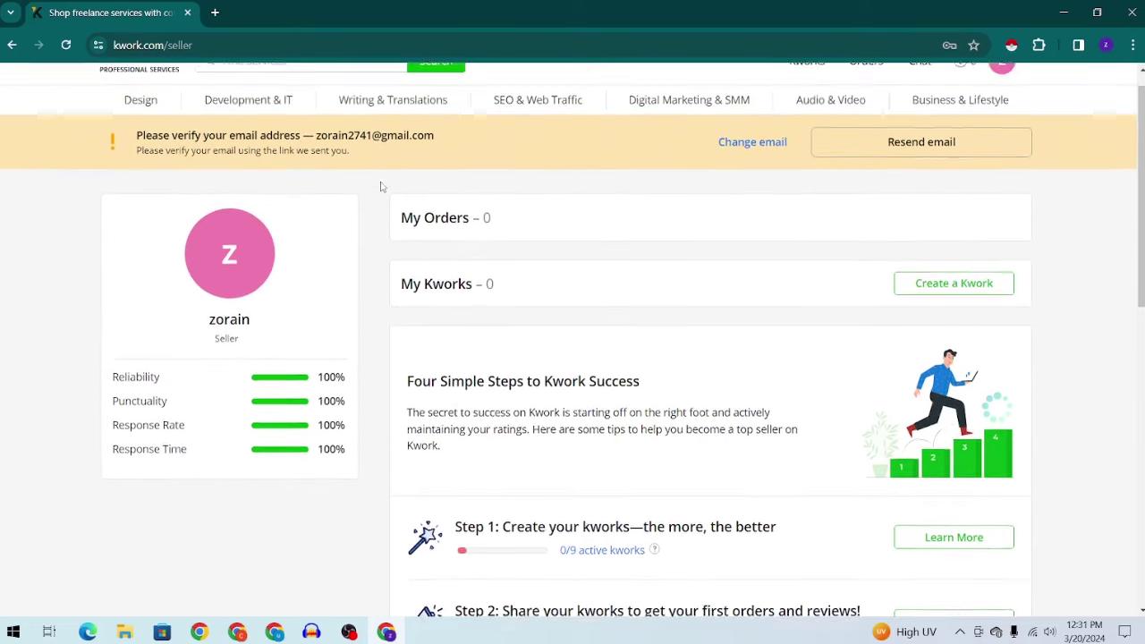
scroll(582, 206, "down", 2)
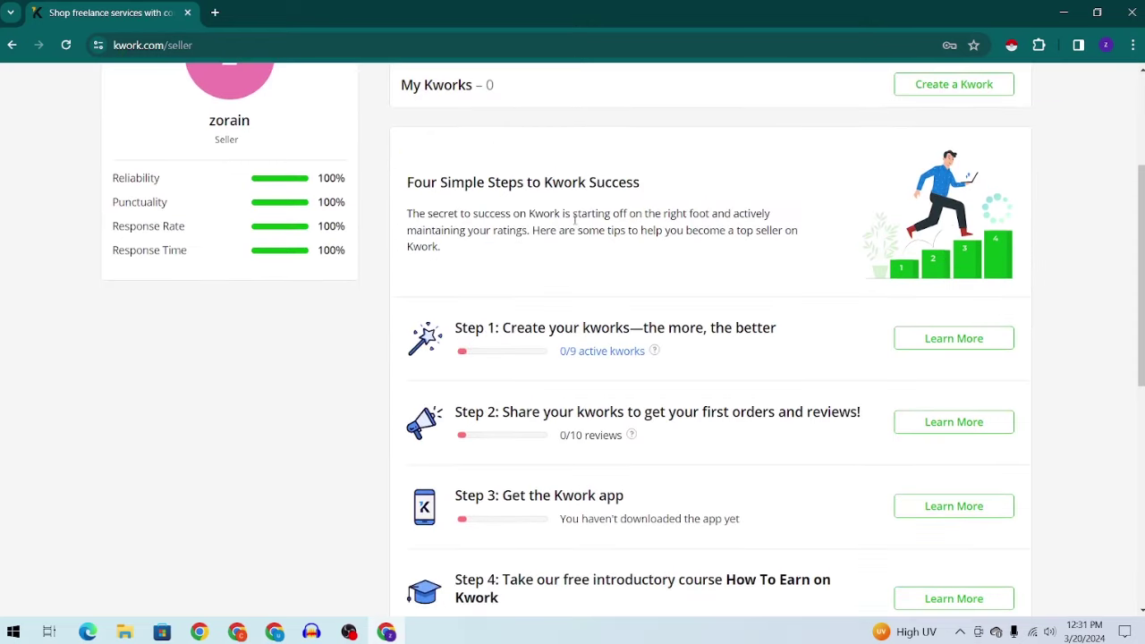
scroll(574, 218, "up", 2)
scroll(597, 187, "down", 2)
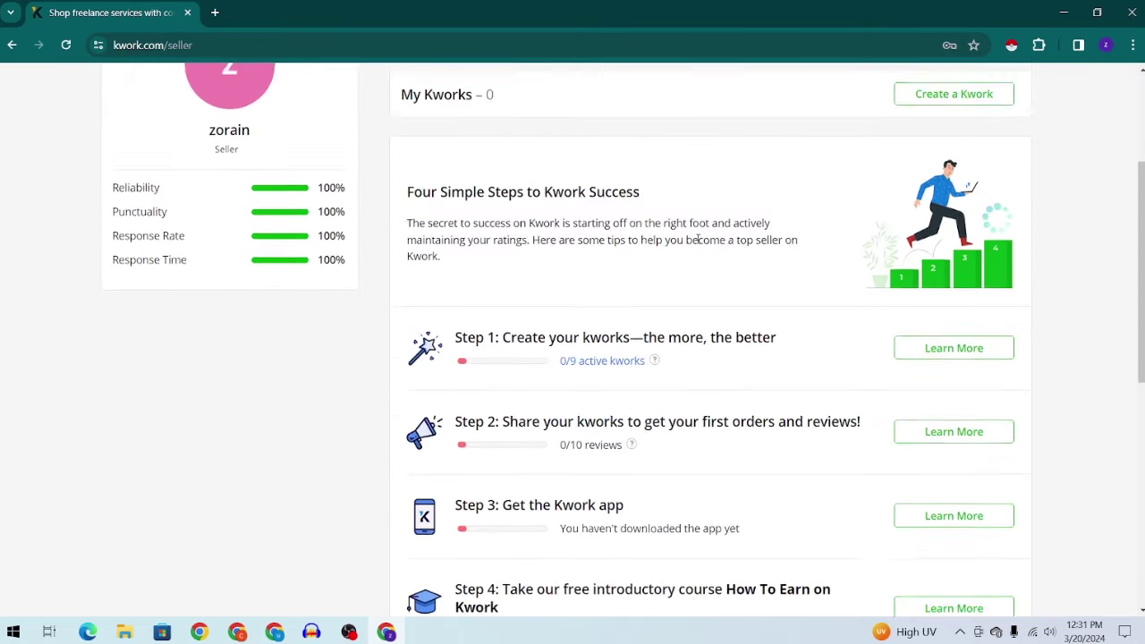
scroll(697, 240, "up", 2)
- Open the chat inbox, return to the seller dashboard and examine its four success steps again
left_click(919, 87)
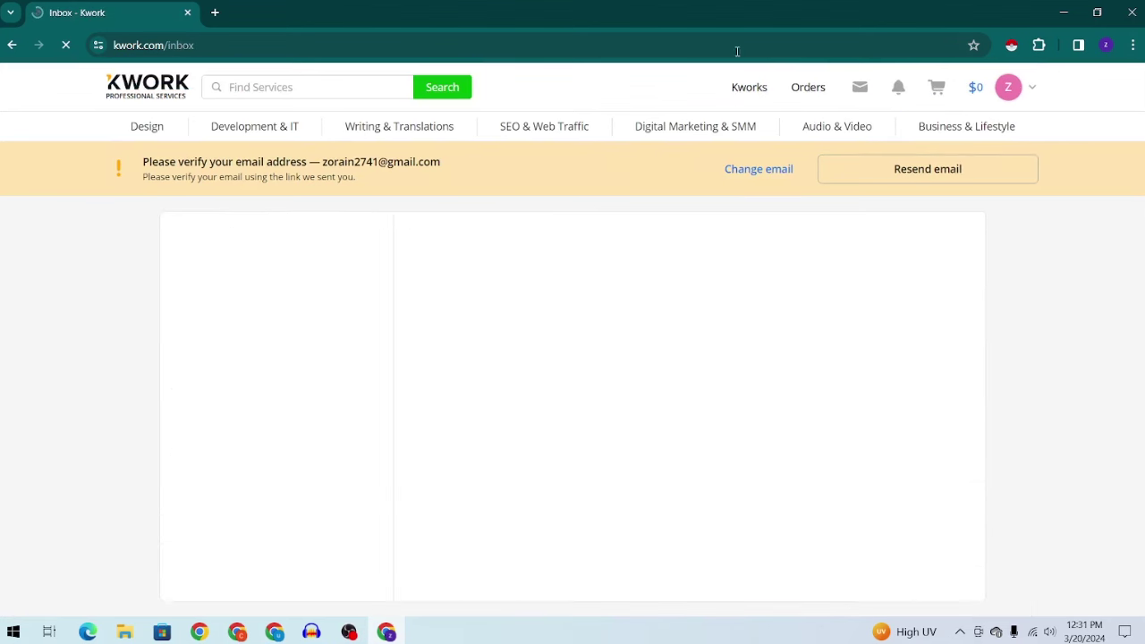
key("alt+Left")
scroll(431, 326, "down", 3)
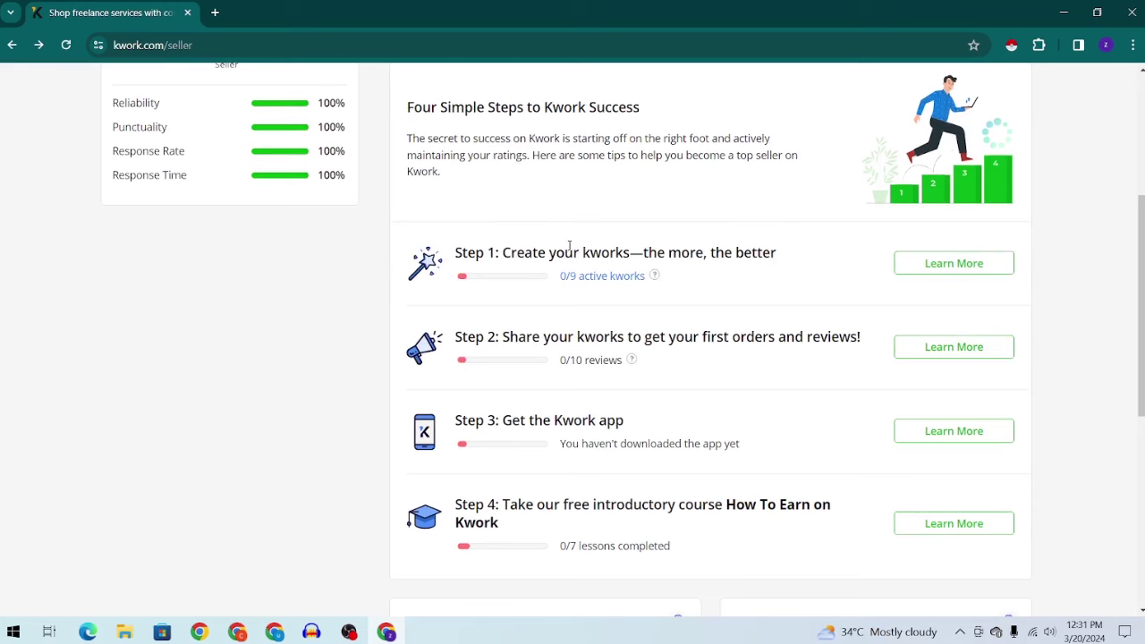
scroll(569, 246, "up", 2)
scroll(887, 205, "up", 1)
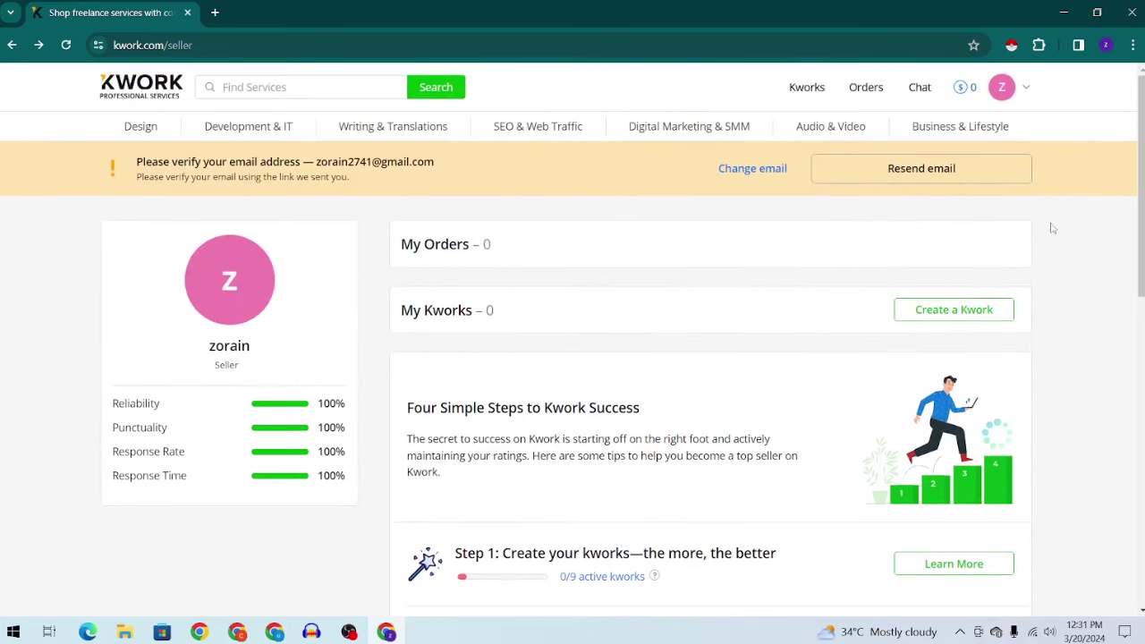
- Open the account settings and look over the General section
mouse_move(1013, 109)
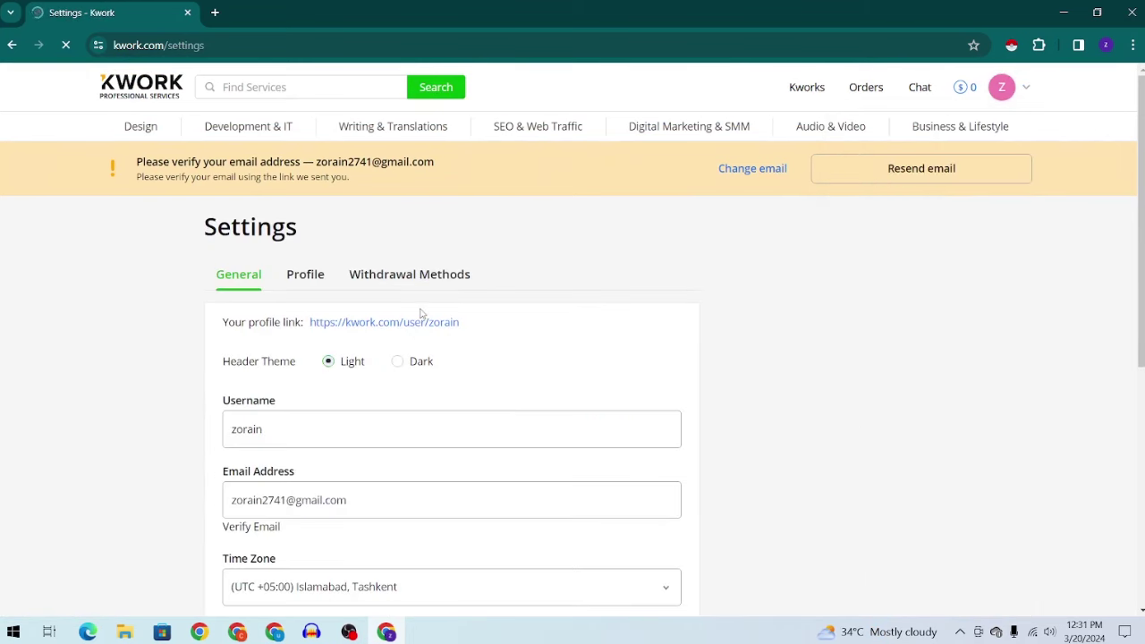
scroll(412, 318, "down", 3)
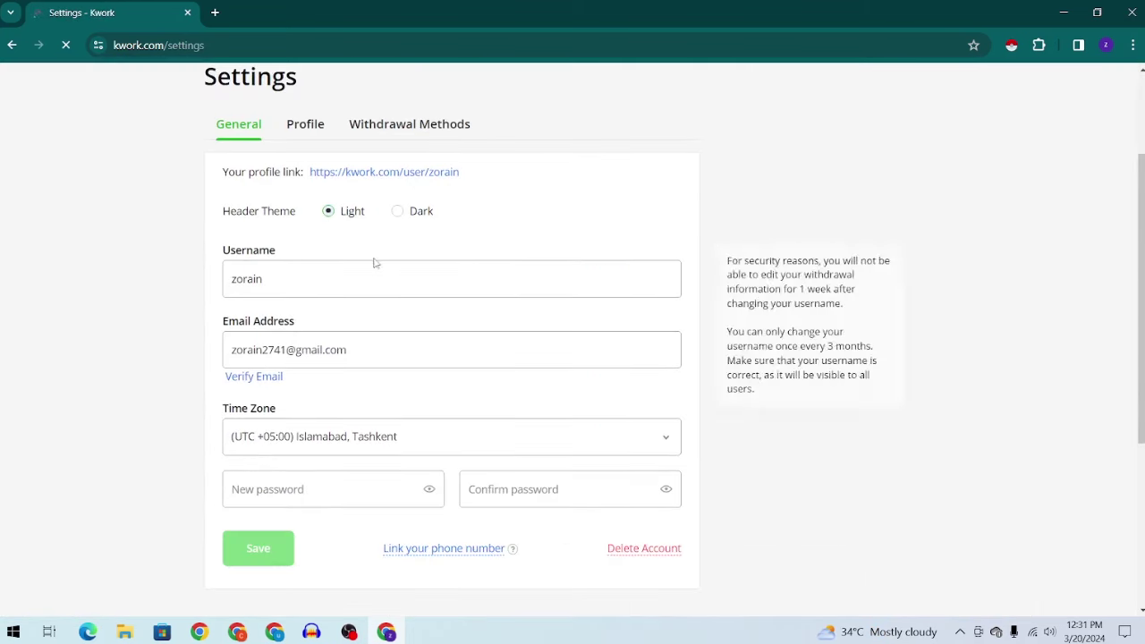
scroll(352, 363, "up", 5)
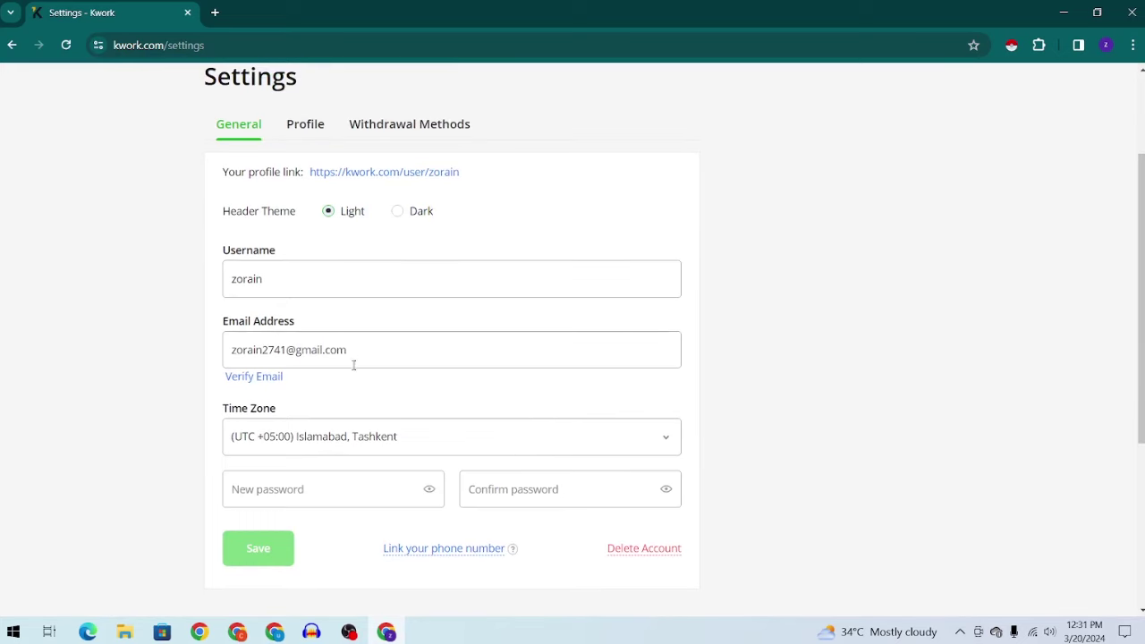
- Fill in the seller's full name in the Profile settings and upload the image Untitled design (22) as the profile picture
left_click(306, 275)
scroll(313, 269, "down", 1)
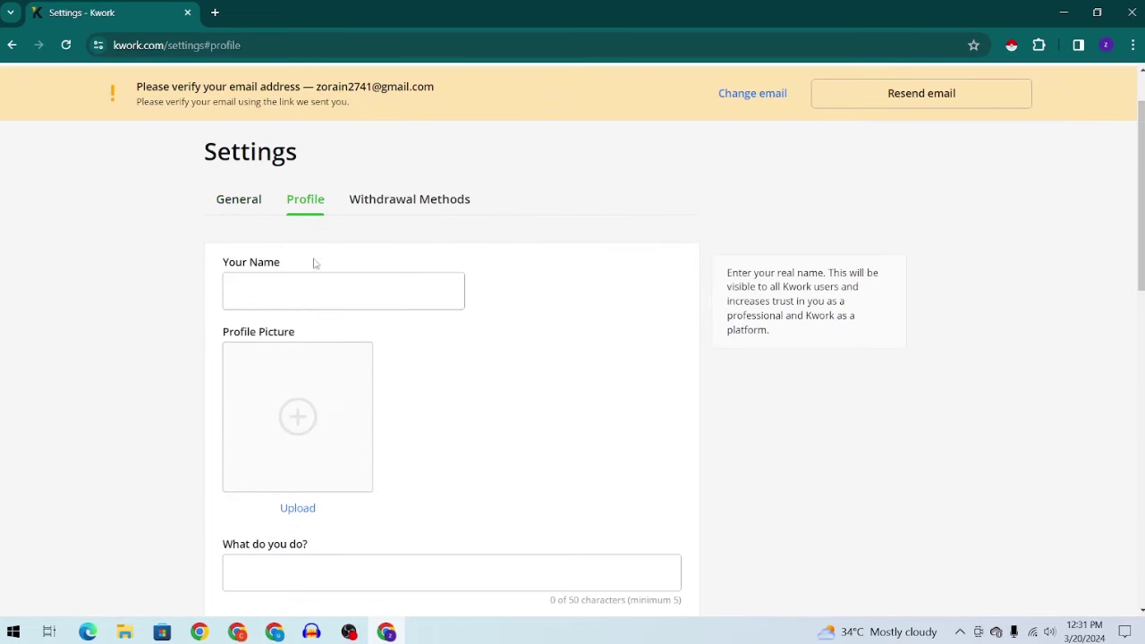
left_click(303, 299)
left_click(328, 393)
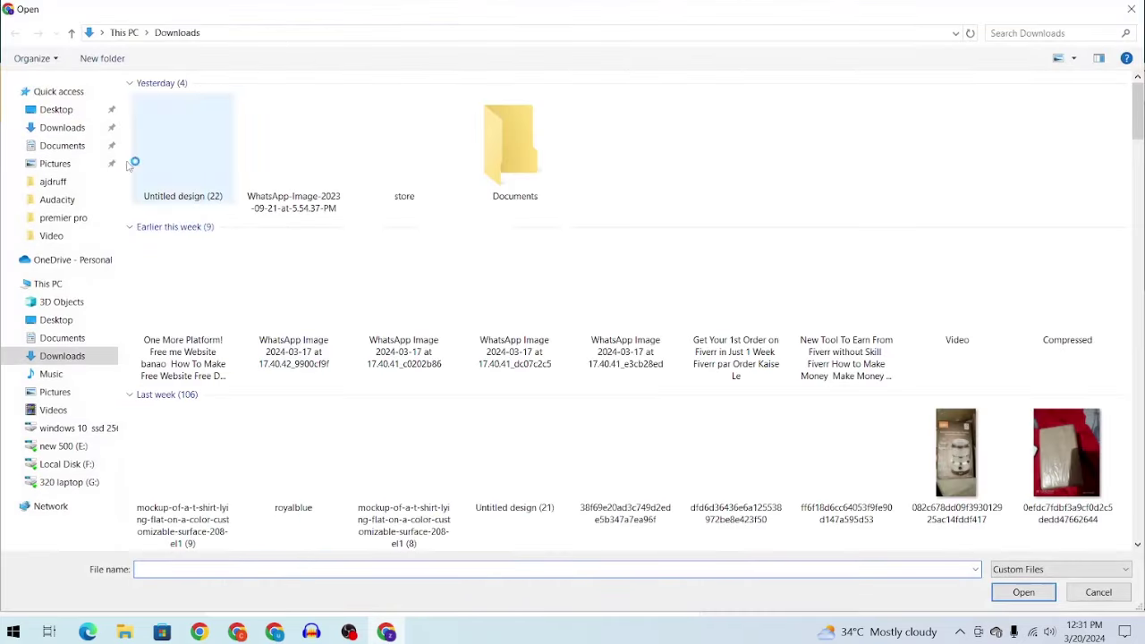
left_click(181, 143)
left_click(1023, 592)
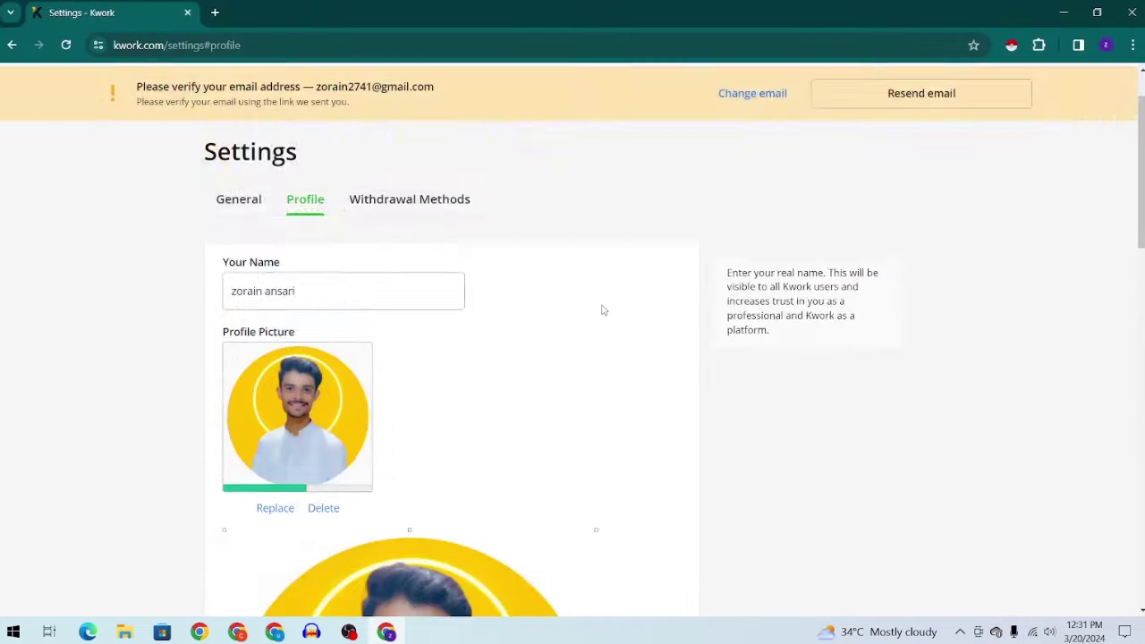
- Describe the seller's occupation in the Profile settings as "Expert in Shopify and E-commerce" and select that text
scroll(382, 221, "down", 3)
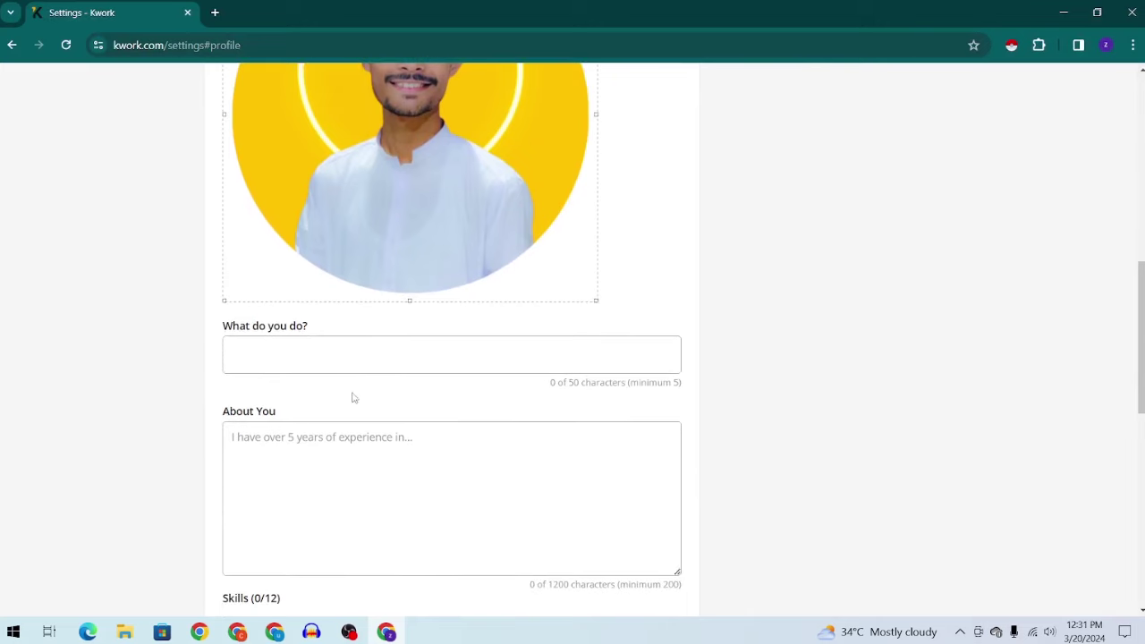
left_click(346, 356)
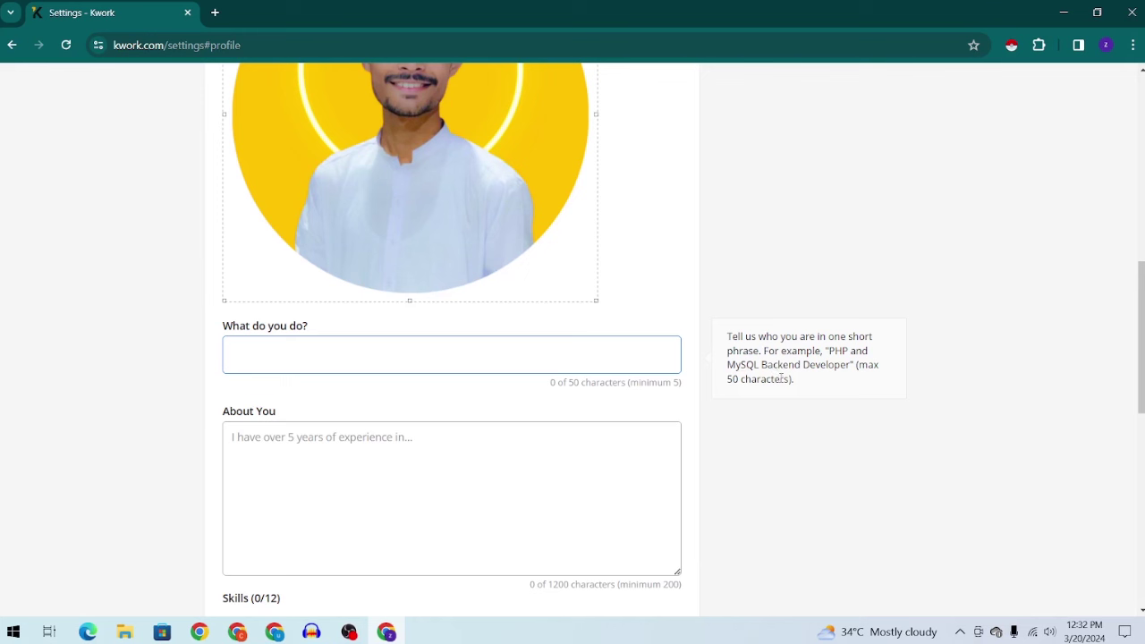
type("Expert in Shopify and E-commerce")
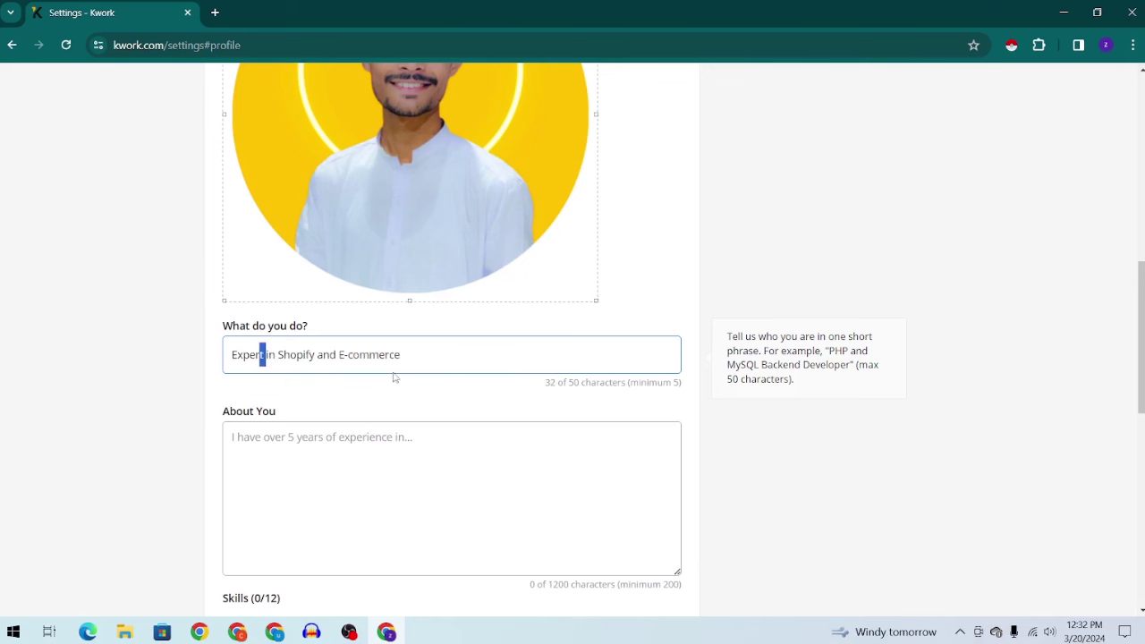
scroll(393, 377, "down", 1)
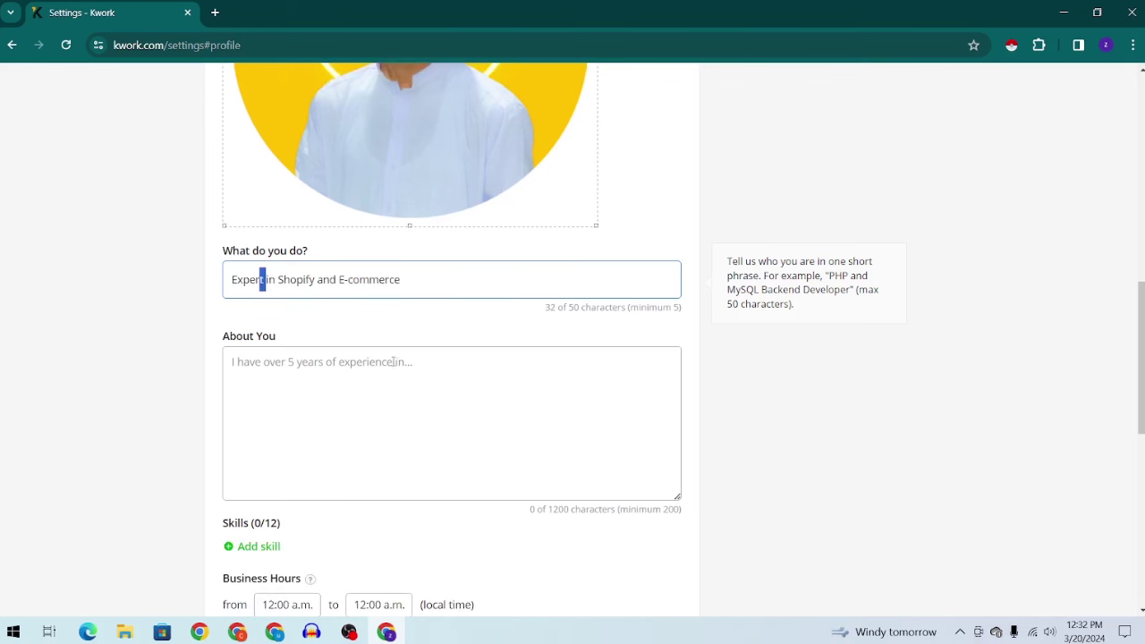
triple_click(412, 275)
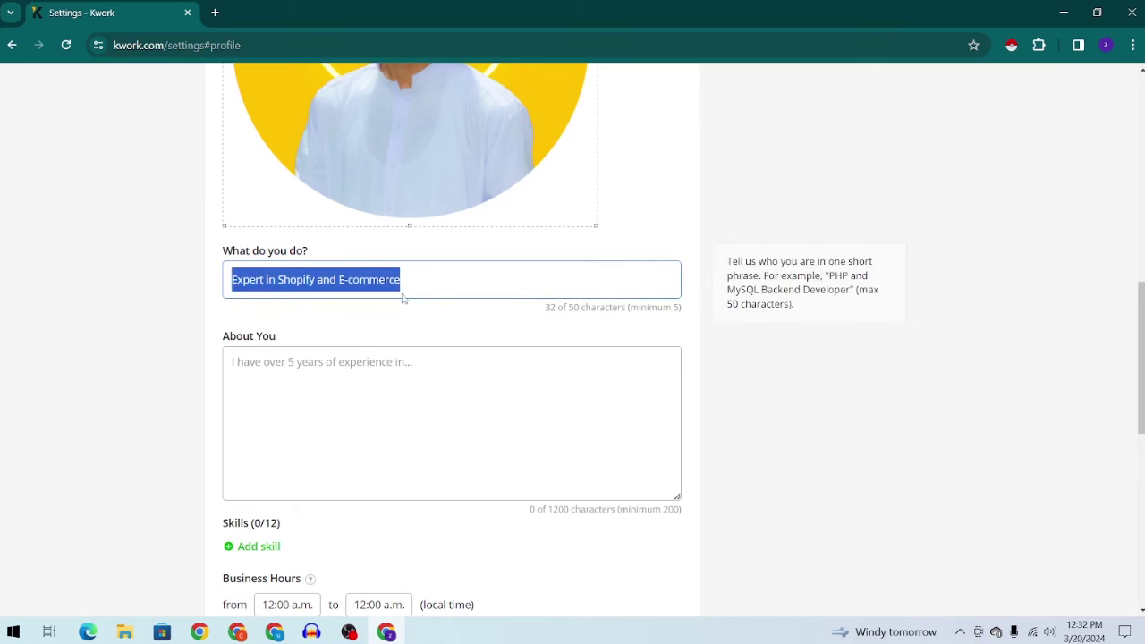
- Open the About You description for editing
mouse_move(385, 414)
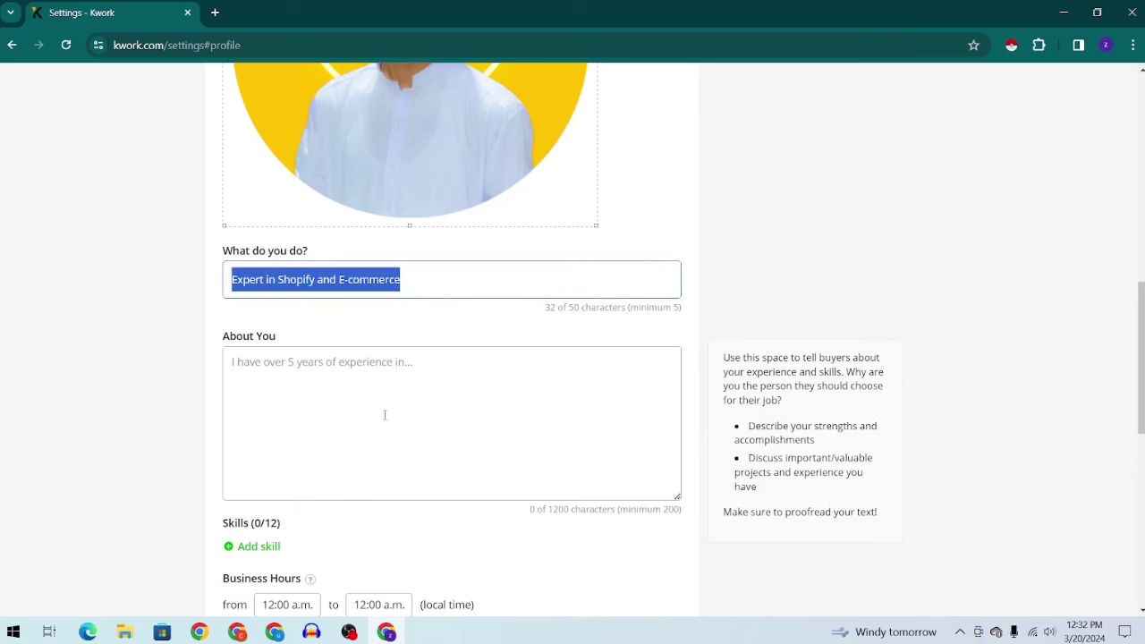
left_click(241, 358)
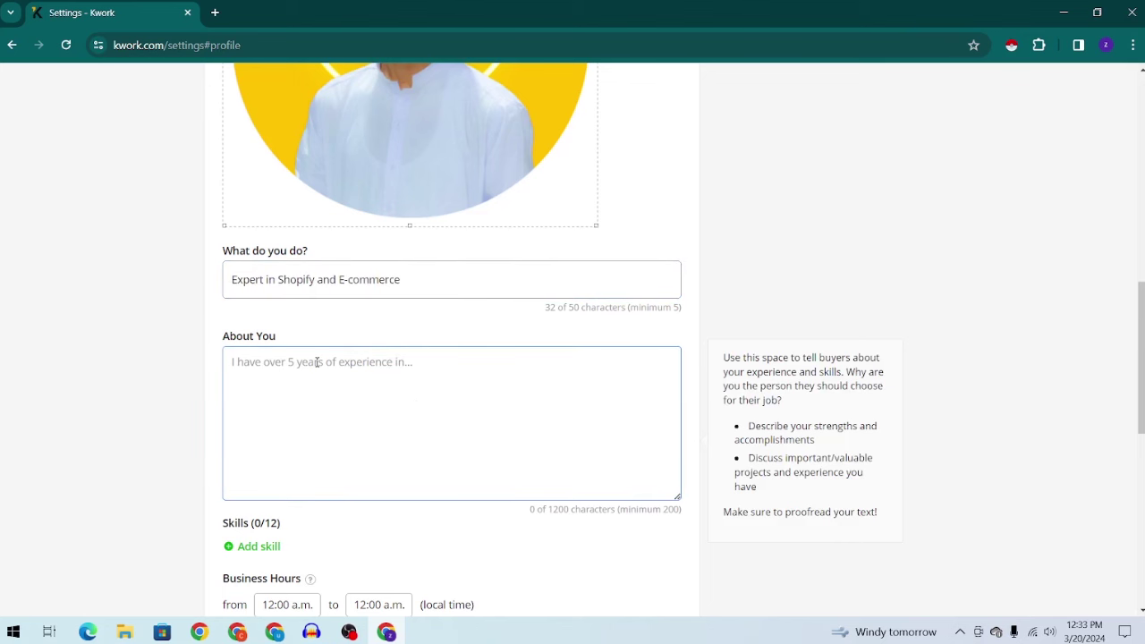